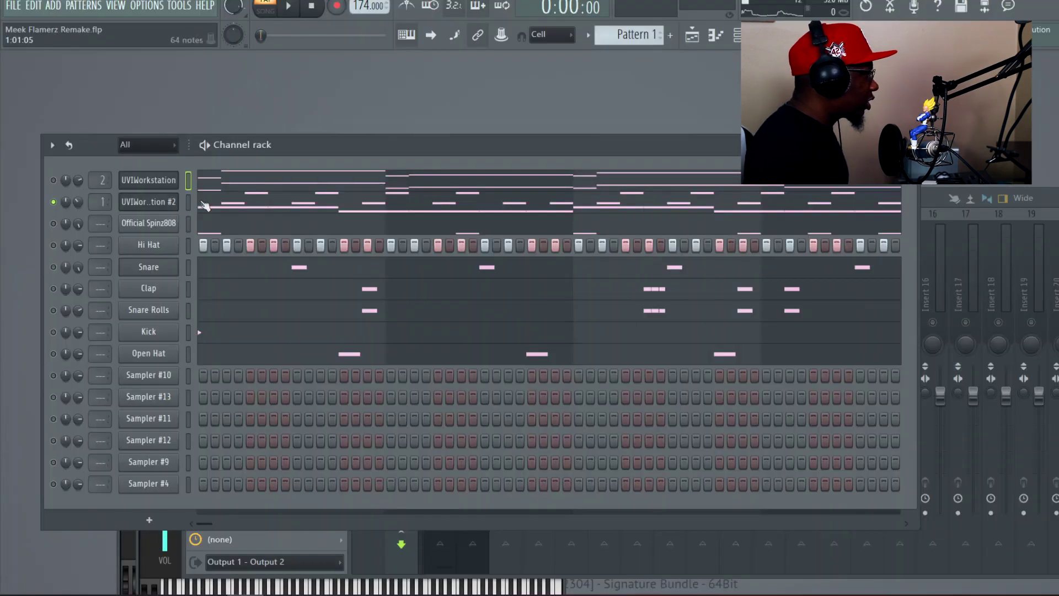
- Review and play back the UVIWorkstation #2 melody, and raise that channel's volume
left_click(203, 205)
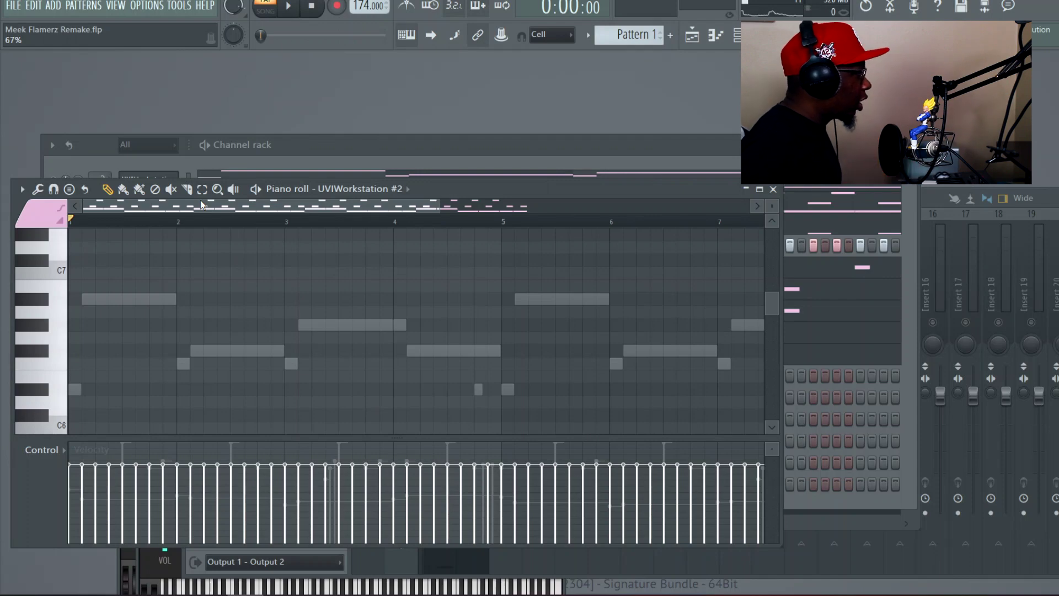
scroll(247, 251, "down", 5)
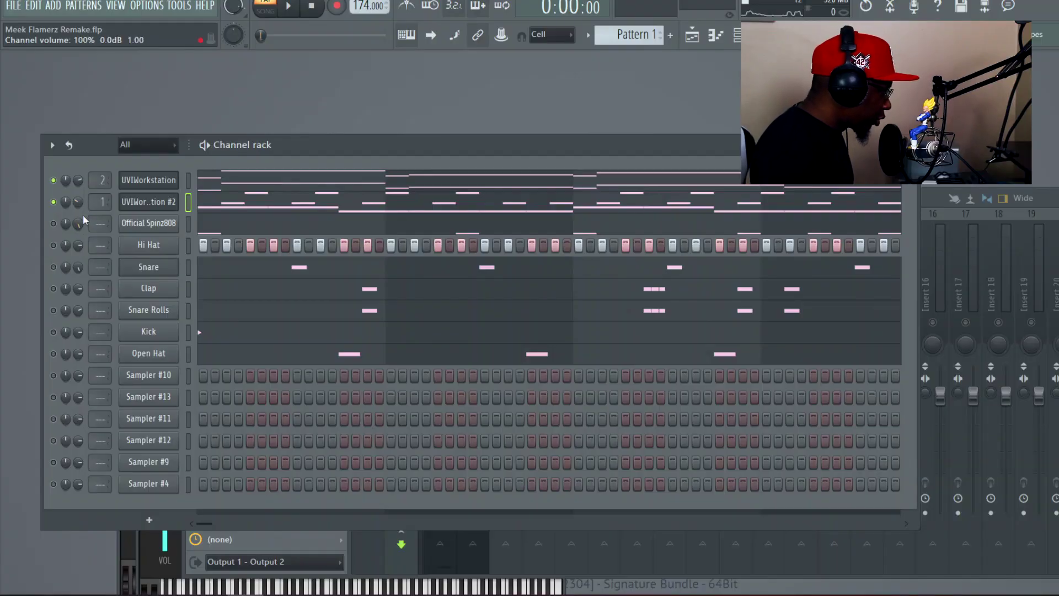
key("space")
left_click_drag(78, 206, 78, 197)
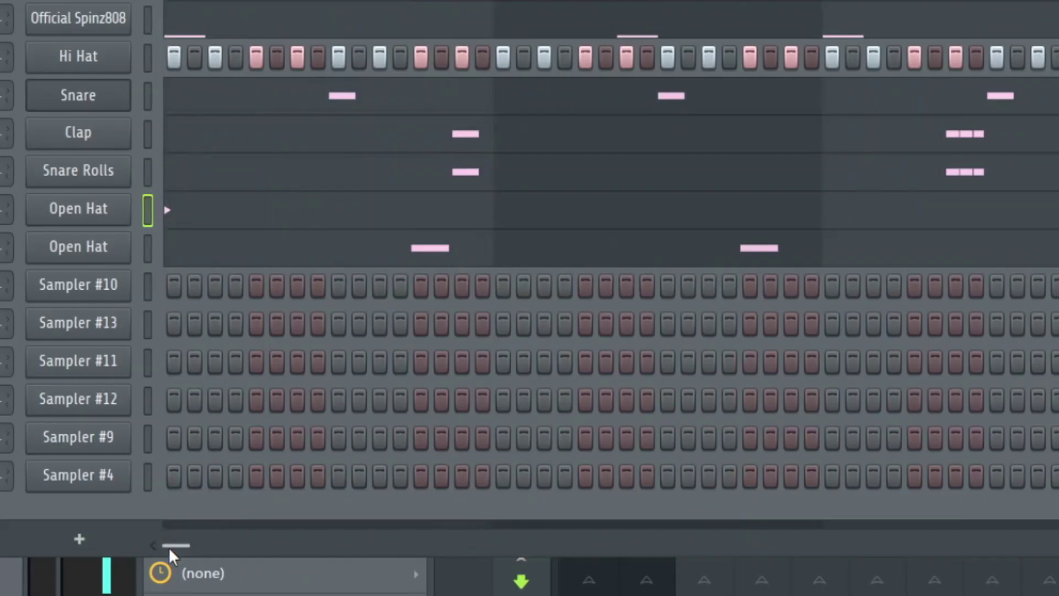
key("space")
left_click_drag(164, 546, 197, 544)
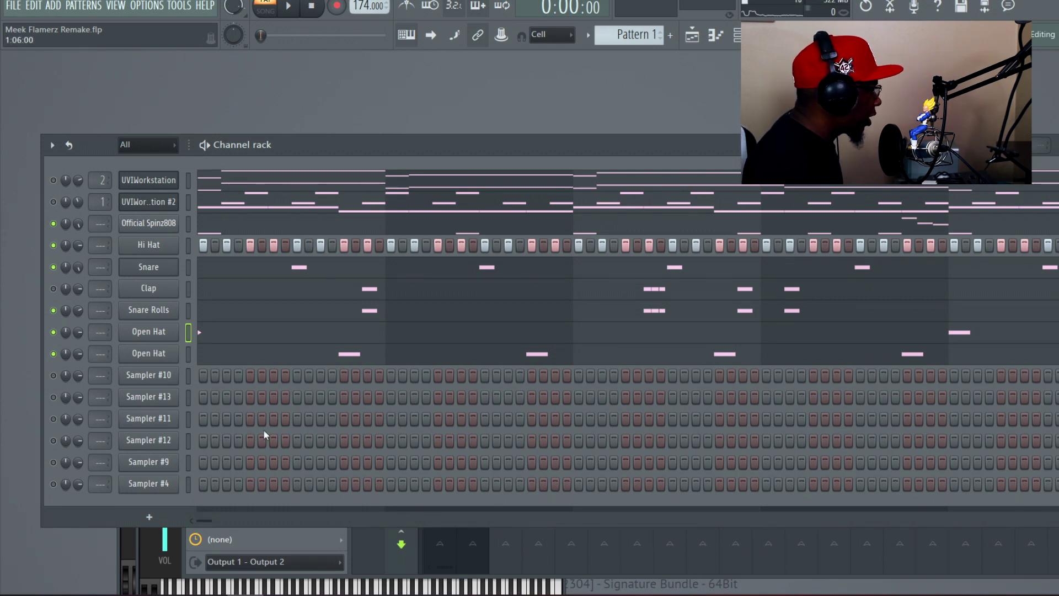
- Check the Hi Hat notes in the piano roll and fill the Hi Hat channel on each 2 steps
right_click(57, 253)
key("Escape")
right_click(165, 245)
left_click(194, 245)
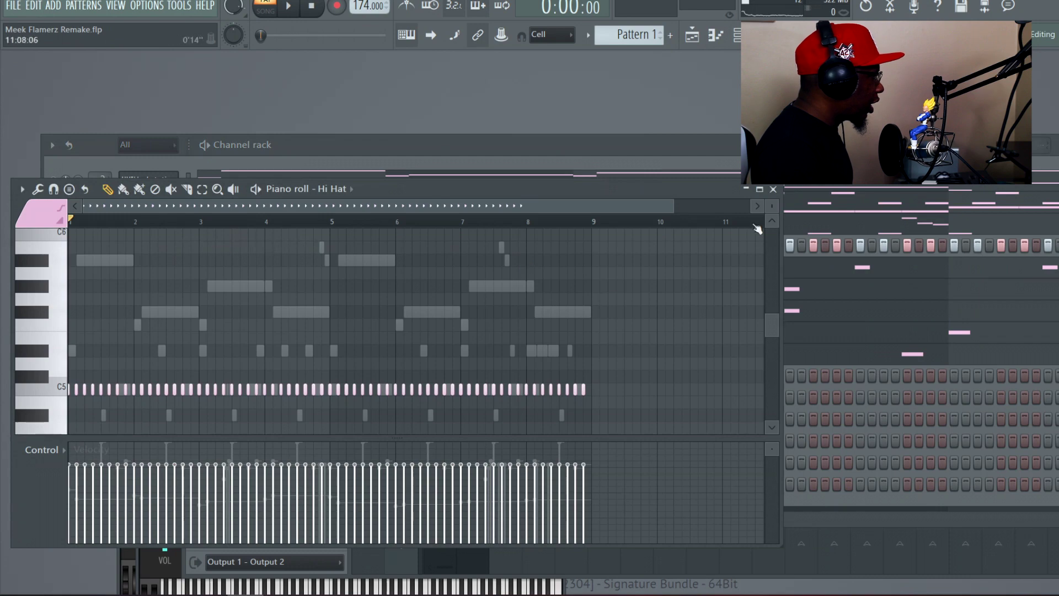
left_click(773, 189)
right_click(164, 245)
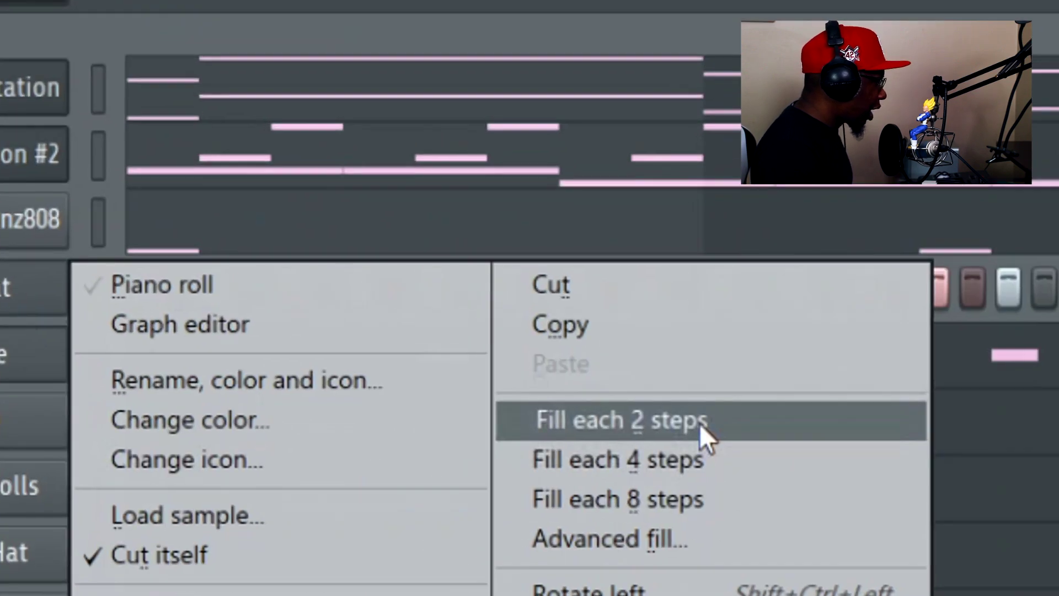
left_click(700, 423)
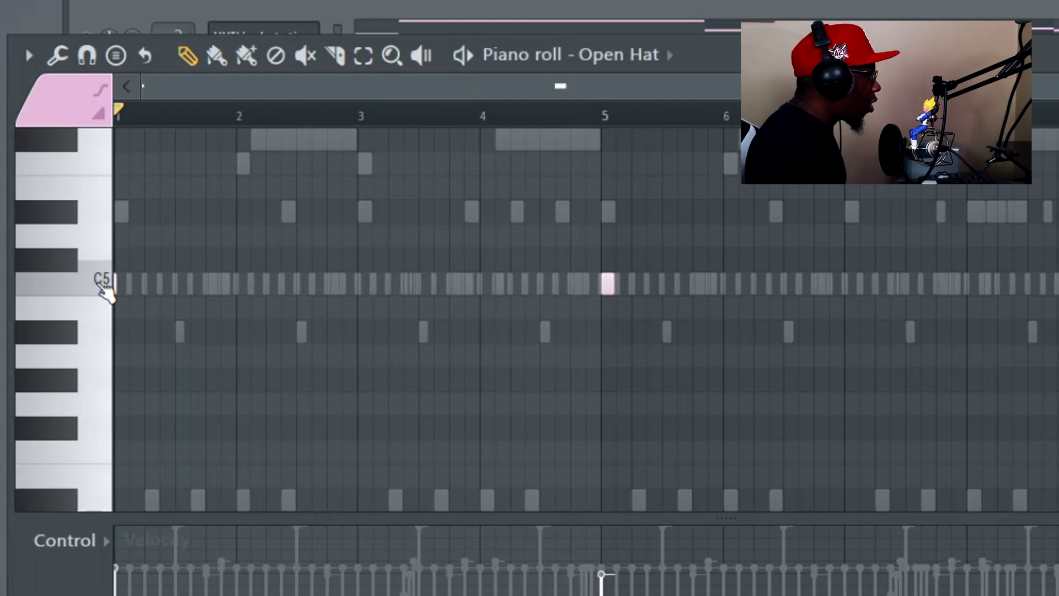
- Examine the C5 note placements of the Open Hat channels in the piano roll and play the pattern
left_click(105, 284)
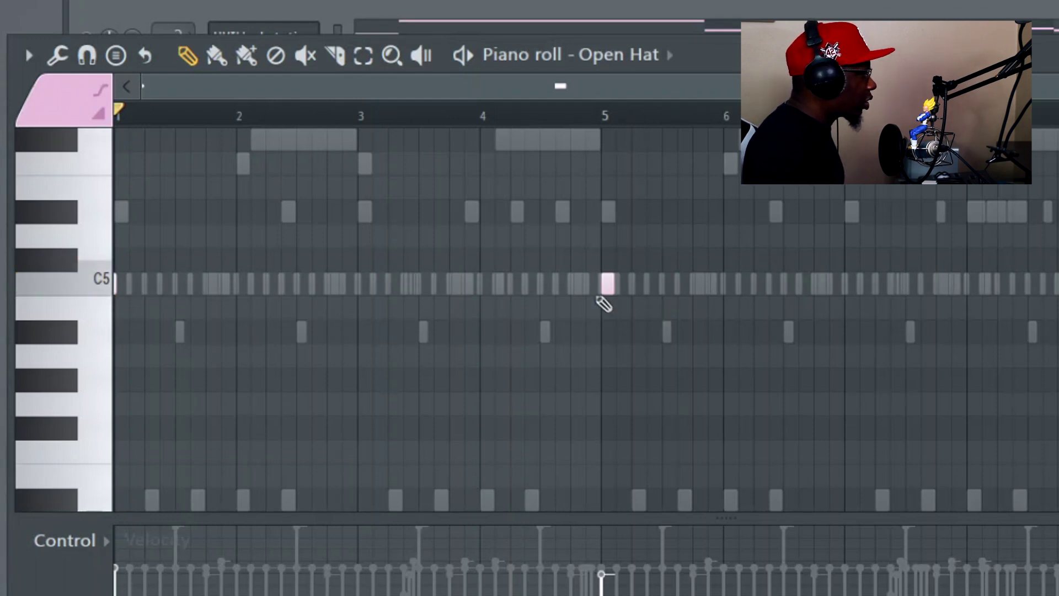
left_click(608, 286)
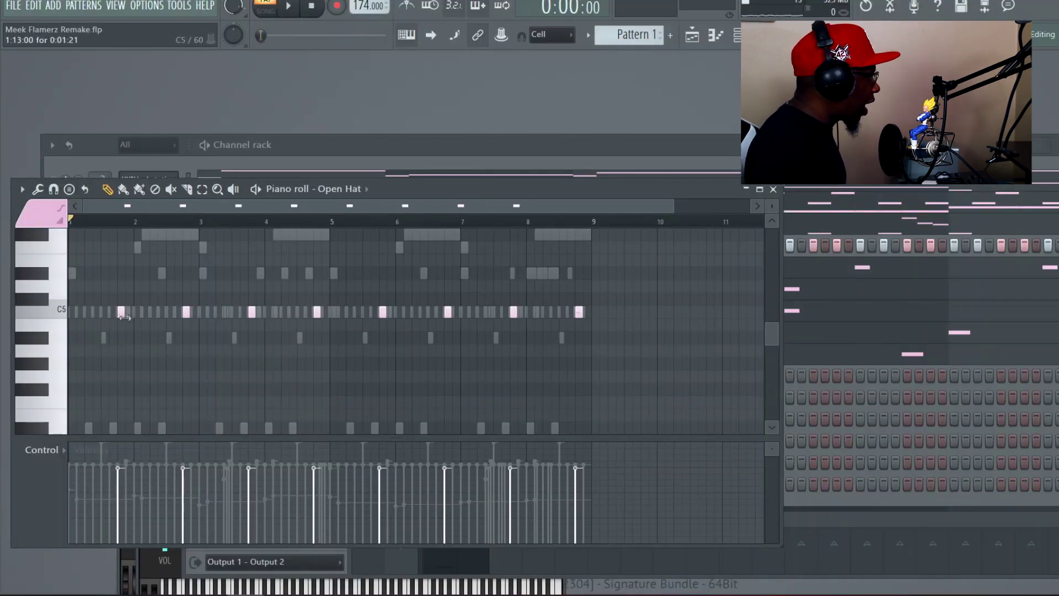
left_click(120, 314)
left_click(186, 313)
left_click(250, 311)
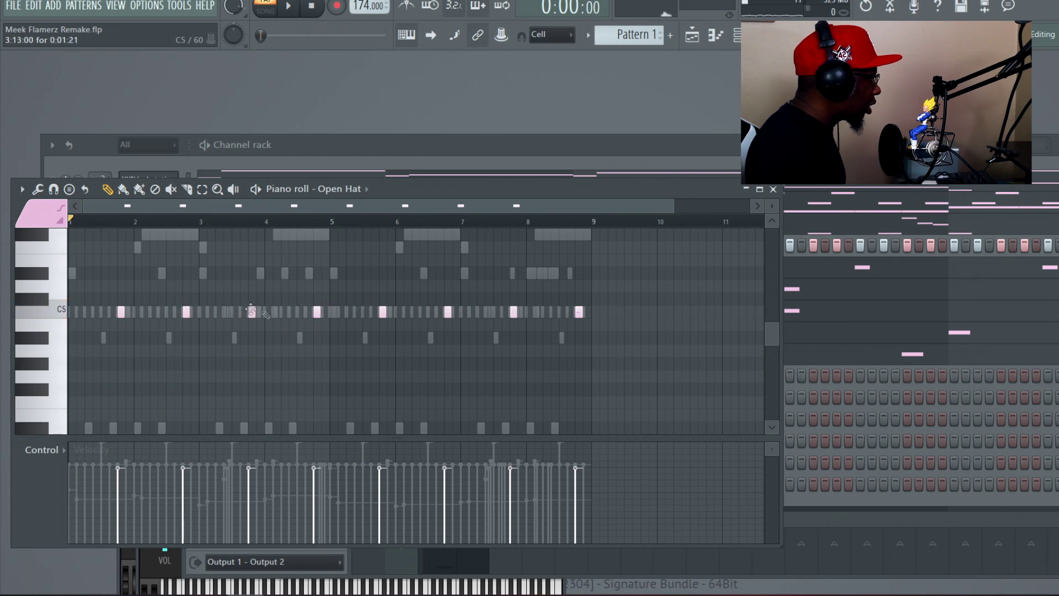
left_click(317, 310)
key("space")
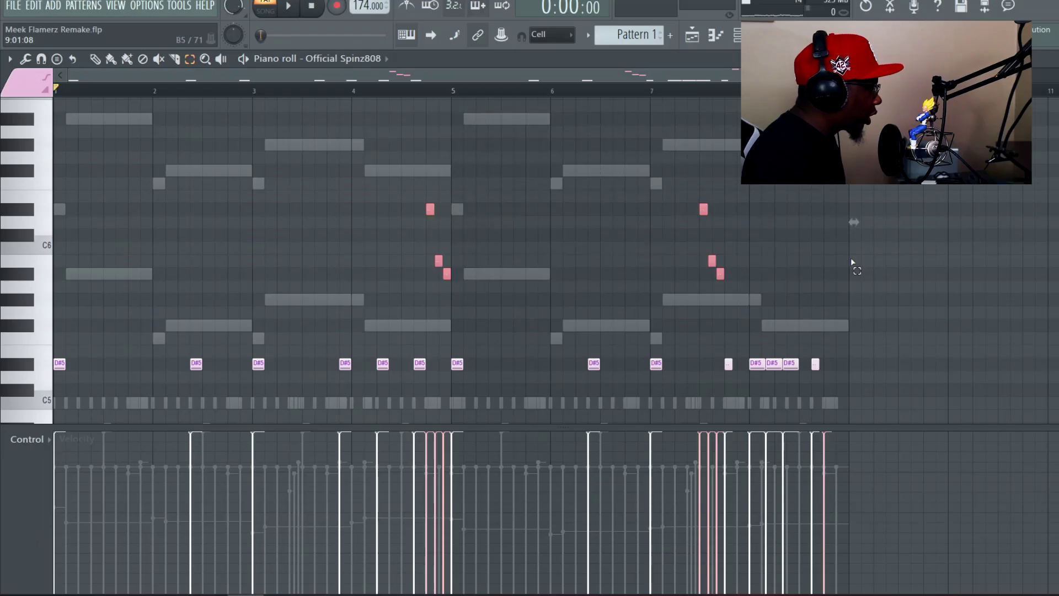
- Delete the selected high notes and all D#5 notes in bar 8 from the Official Spinz808 part, and play the pattern
key("Delete")
left_click_drag(808, 332, 858, 387)
key("Delete")
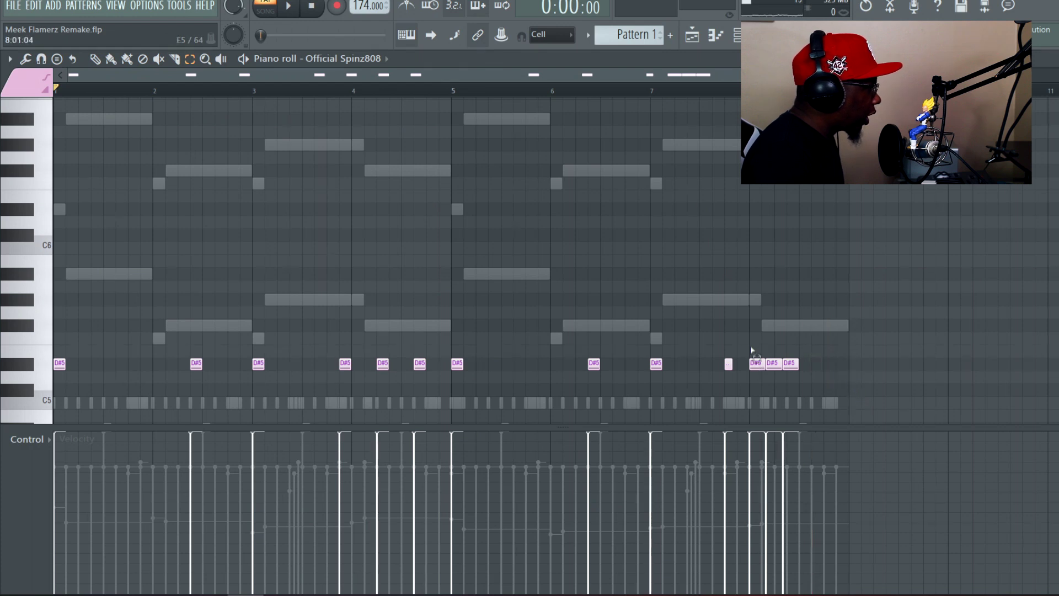
left_click_drag(749, 332, 811, 392)
key("Delete")
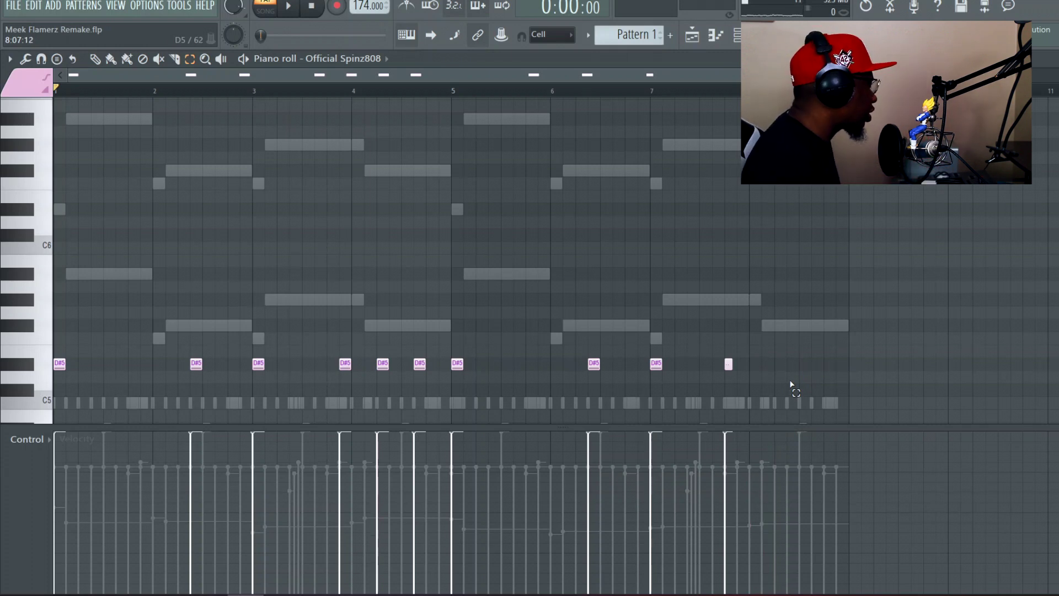
key("space")
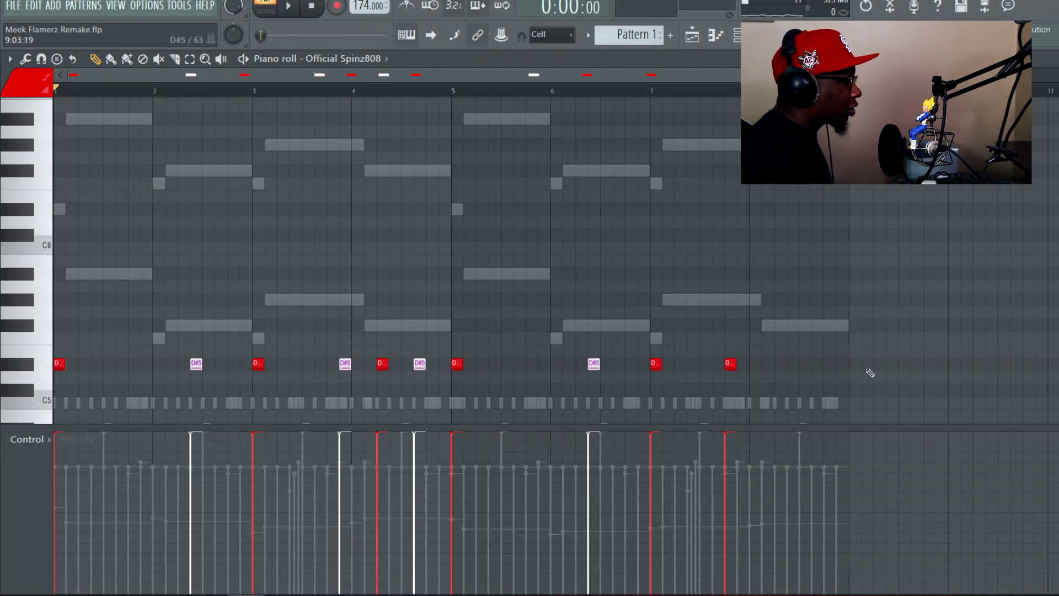
- Place three red D#5 notes across bars 9 and 10 of the 808 part and play that two-bar range
left_click(855, 363)
left_click(929, 363)
left_click(978, 363)
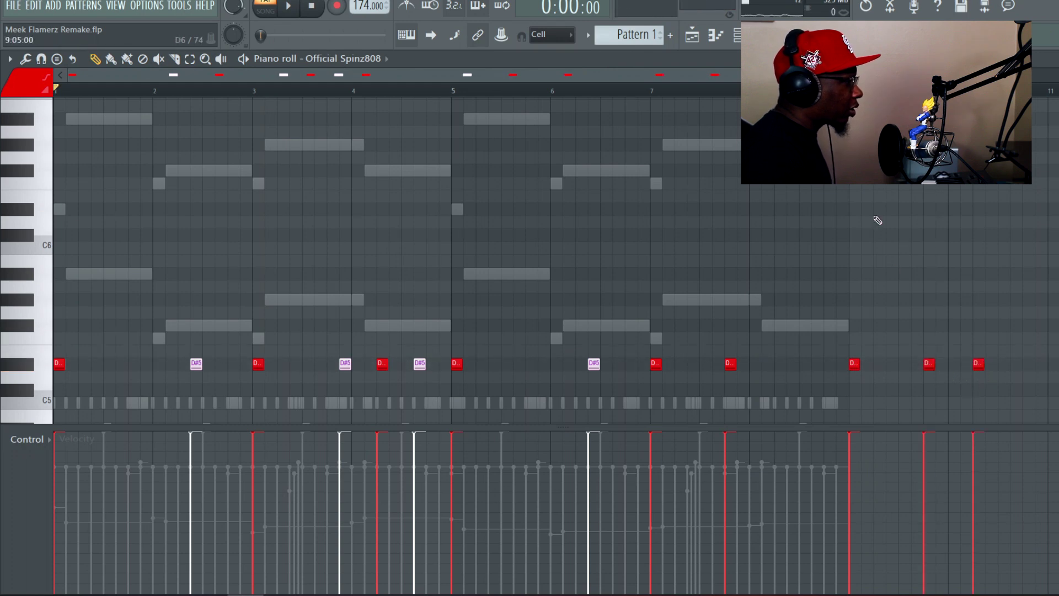
left_click(194, 63)
left_click_drag(852, 92, 1044, 92)
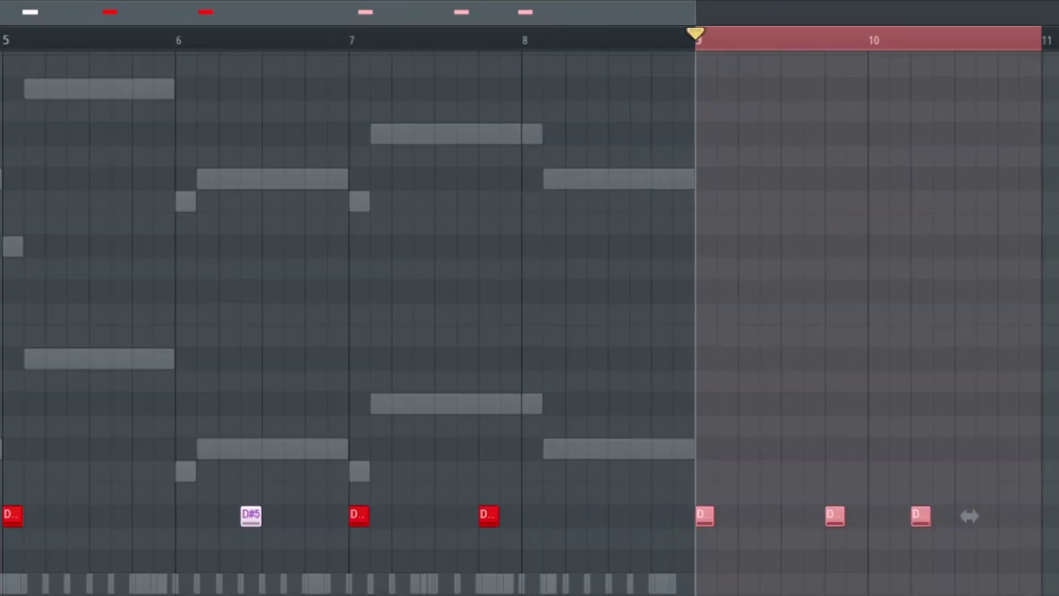
key("space")
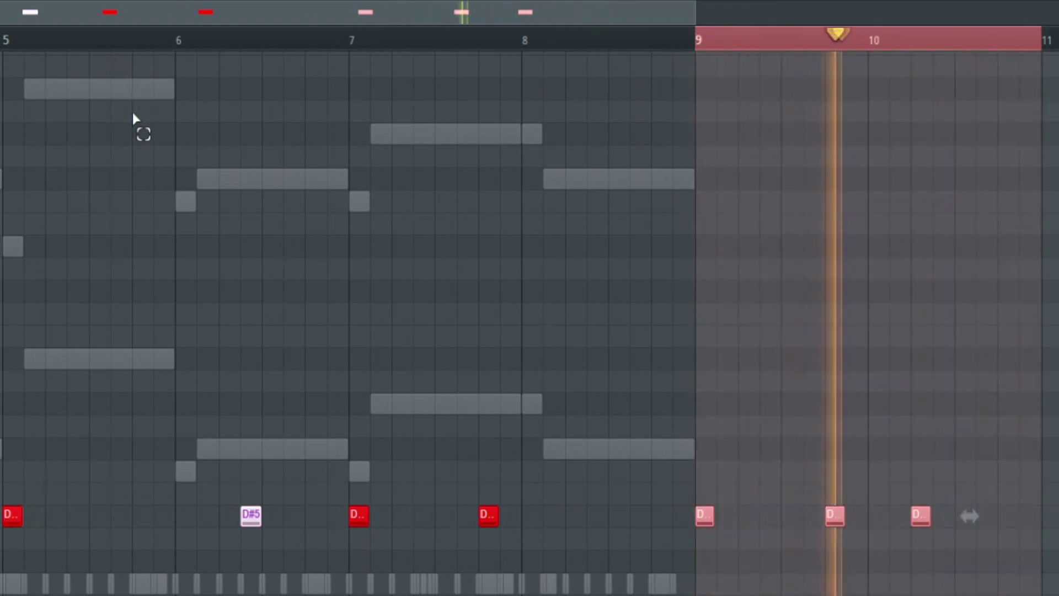
key("space")
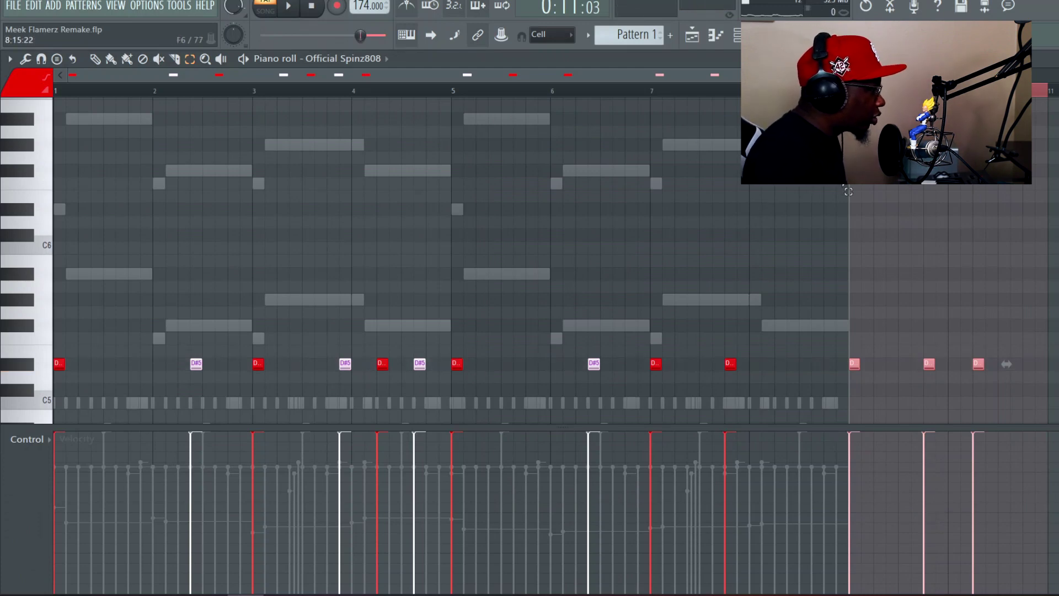
- Delete the three notes in bars 9 and 10, clear the time selection and play the 808 pattern from the start
key("Delete")
right_click(863, 92)
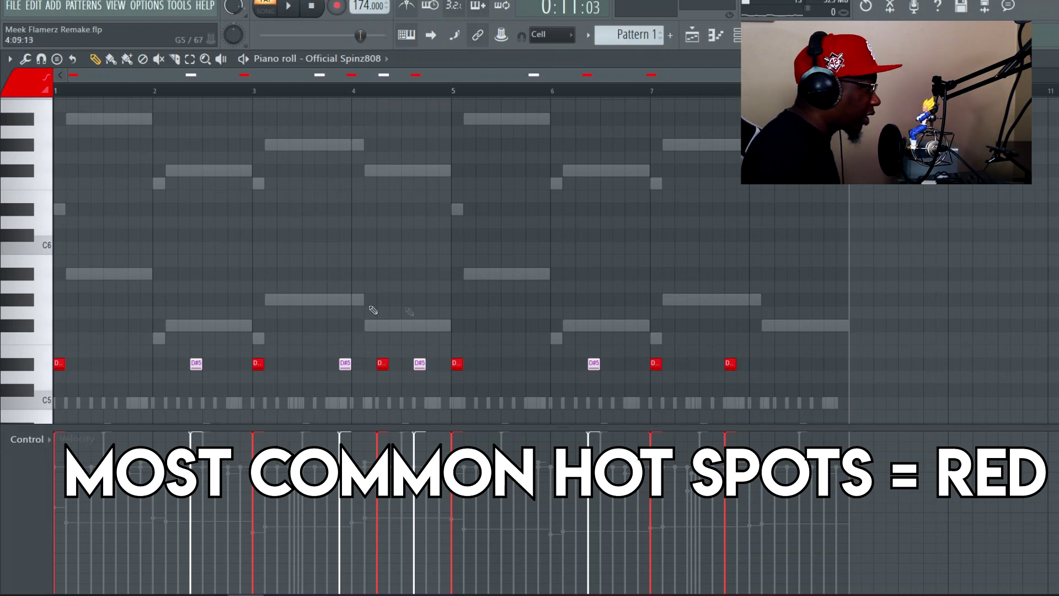
left_click(315, 7)
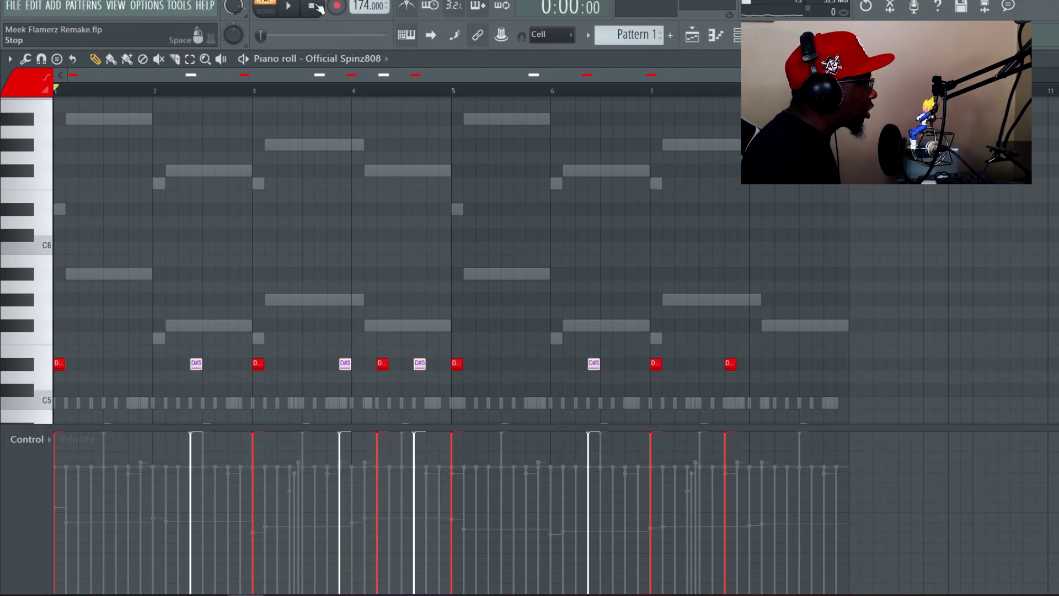
key("space")
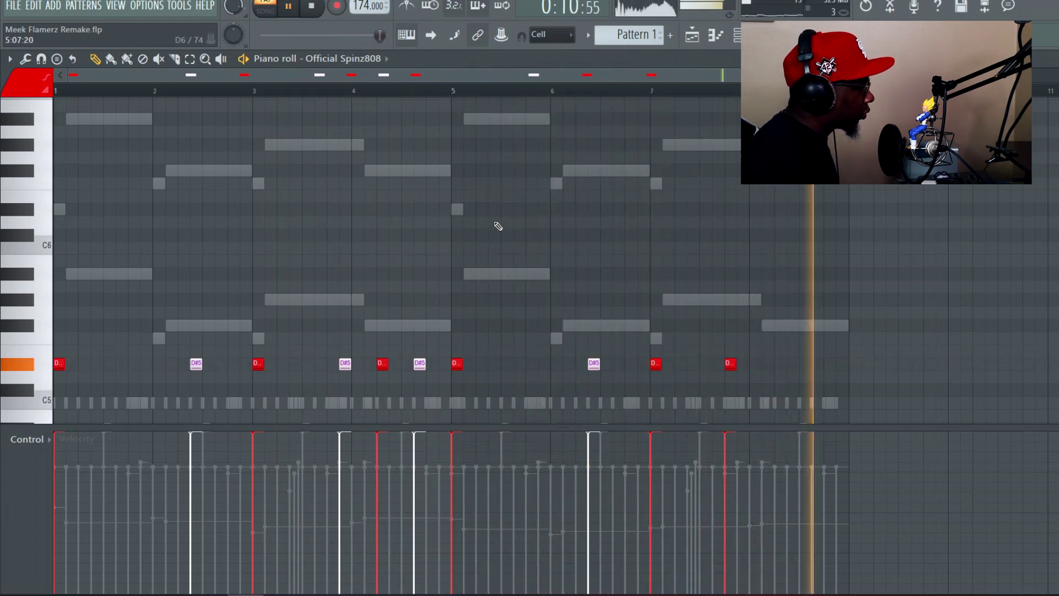
key("space")
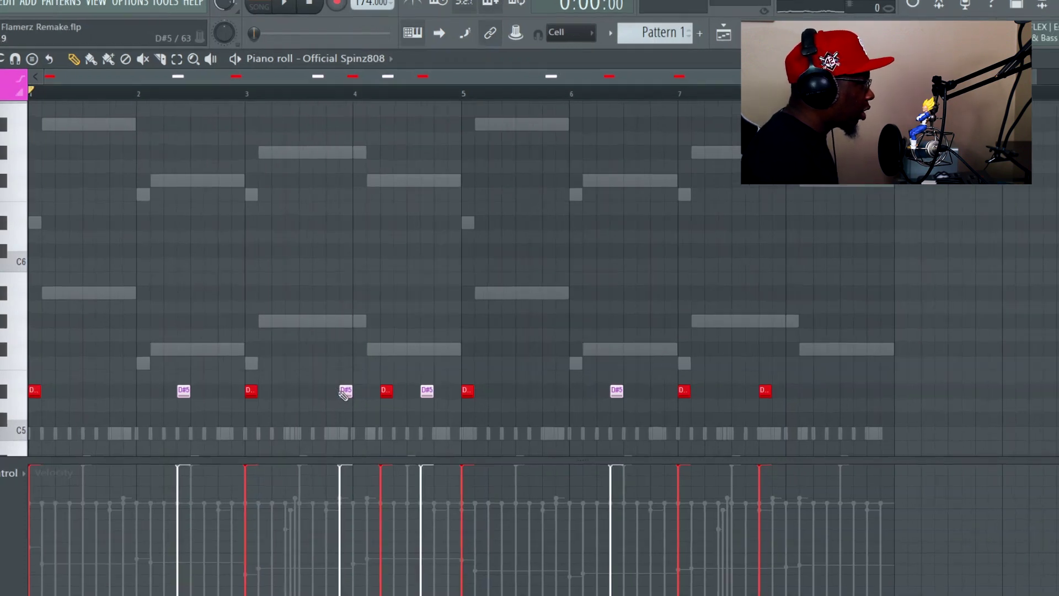
- Recolor the D#5 notes at the end of bar 3 and late in bar 4 violet, and play bars 3 to 4
right_click(461, 520)
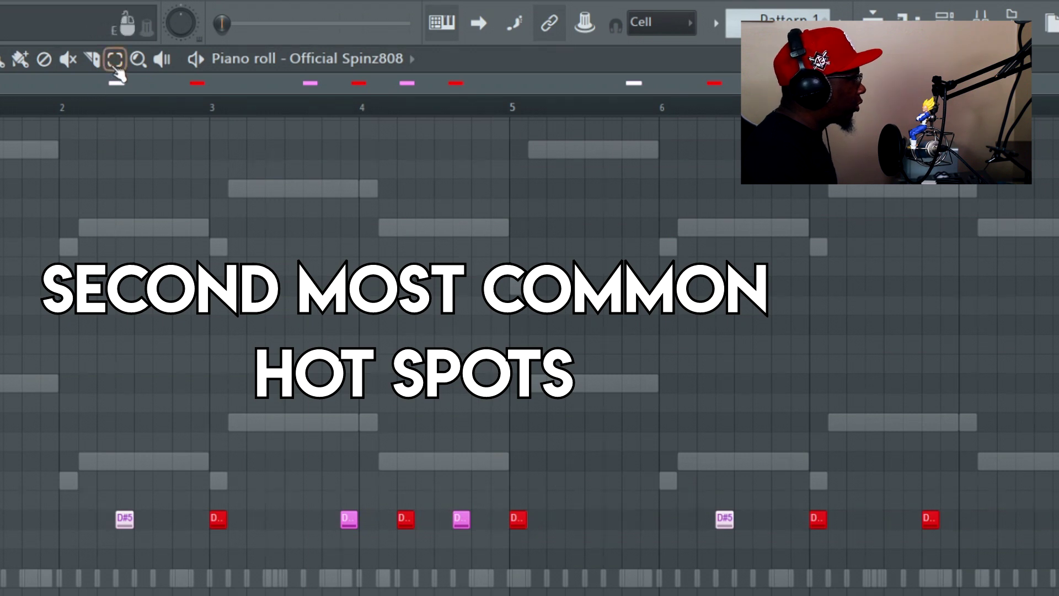
key("e")
left_click_drag(513, 113, 223, 131)
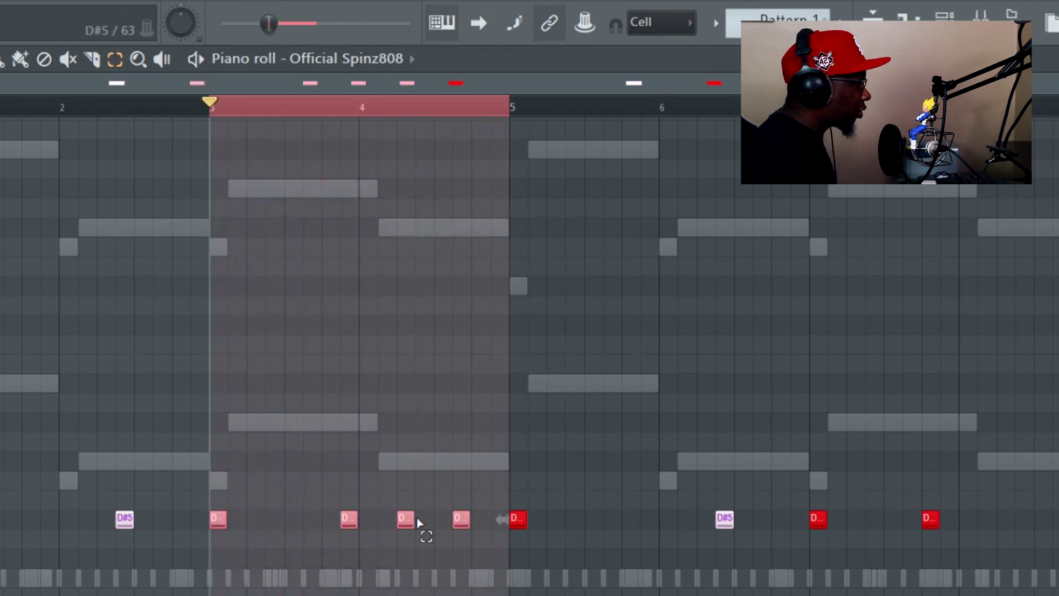
key("space")
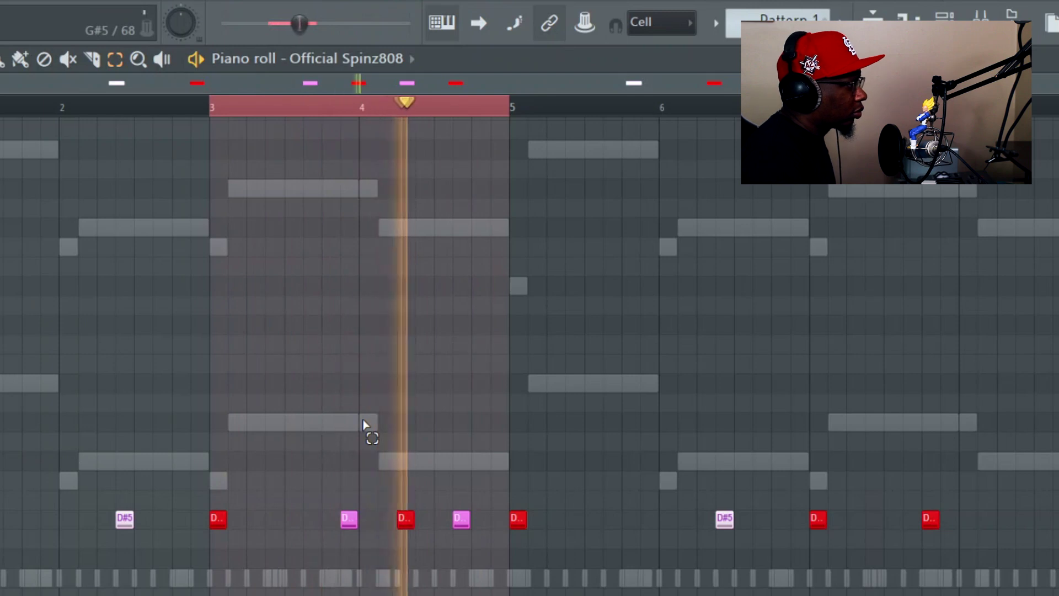
key("space")
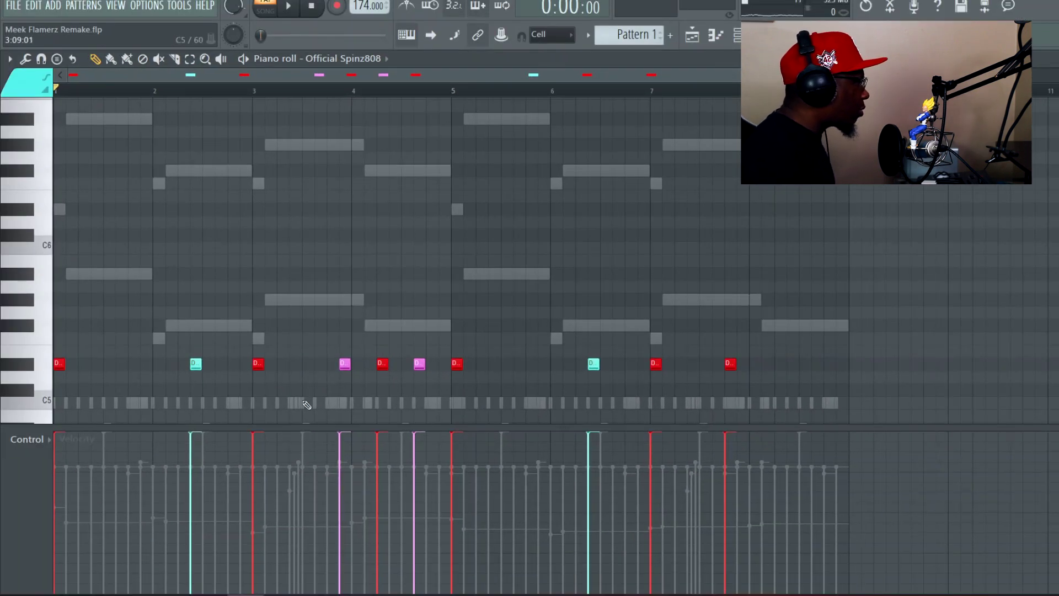
- Try extra red D#5 notes directly before the cyan notes in bars 2 and 6 during playback, and remove them
left_click(182, 363)
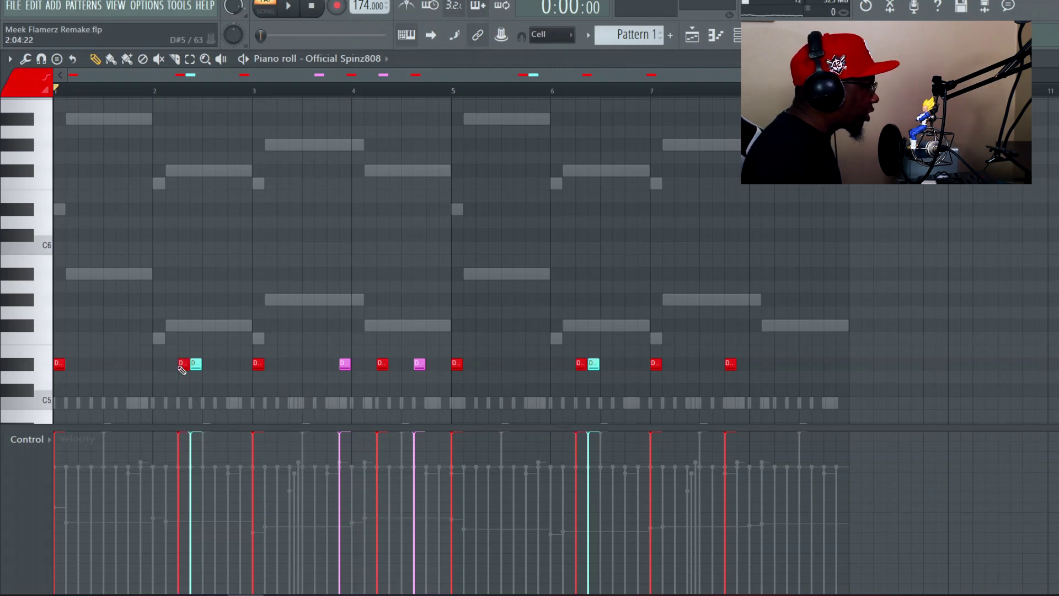
key("space")
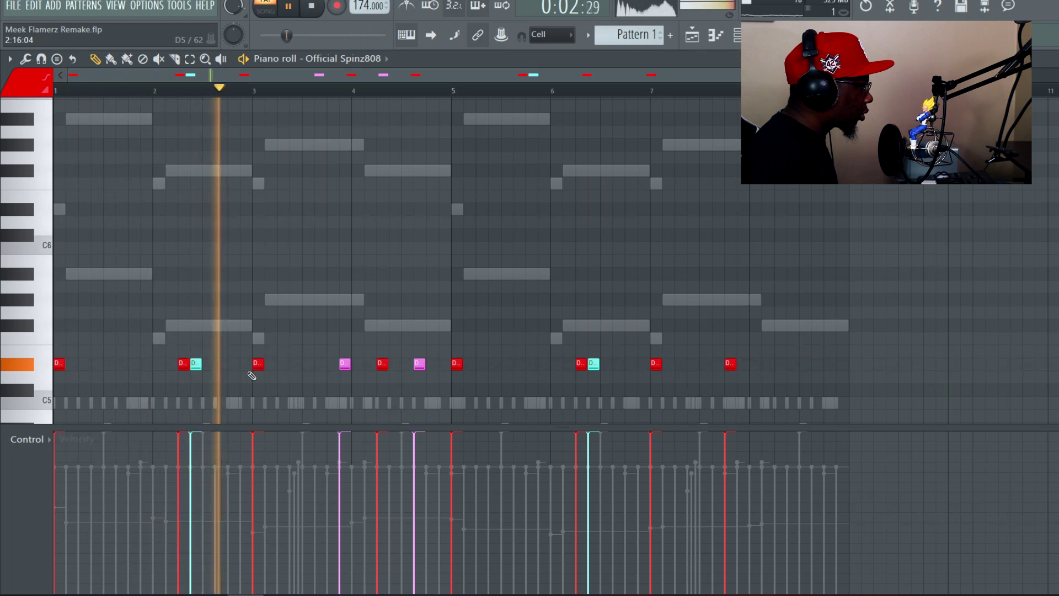
key("space")
right_click(180, 366)
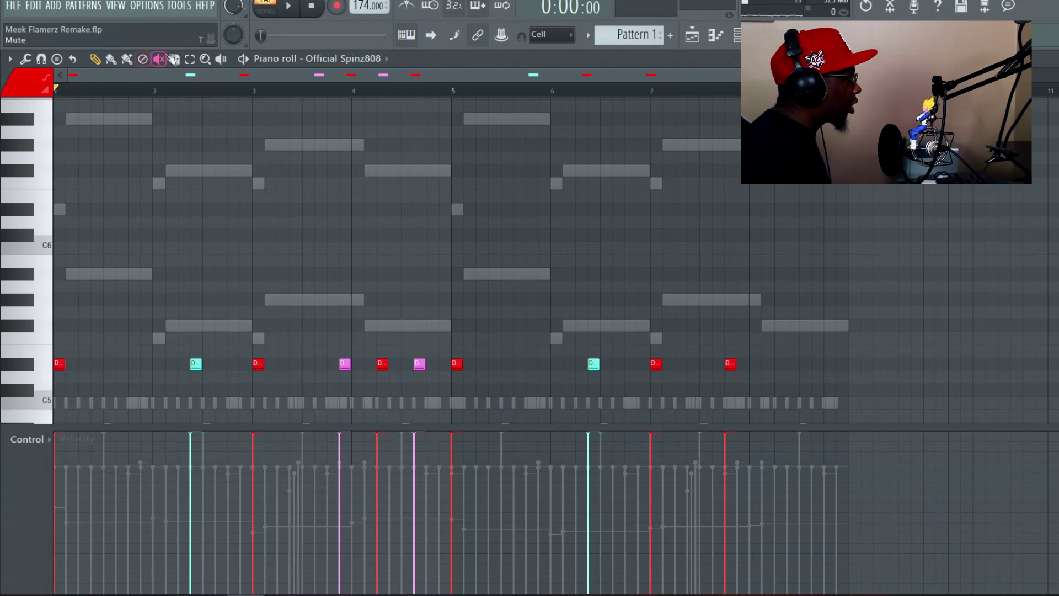
- Highlight two-bar sections of the 808 part, including bars 1 to 2 and 7 to 8, and play the whole pattern
left_click(190, 59)
left_click_drag(255, 92, 55, 91)
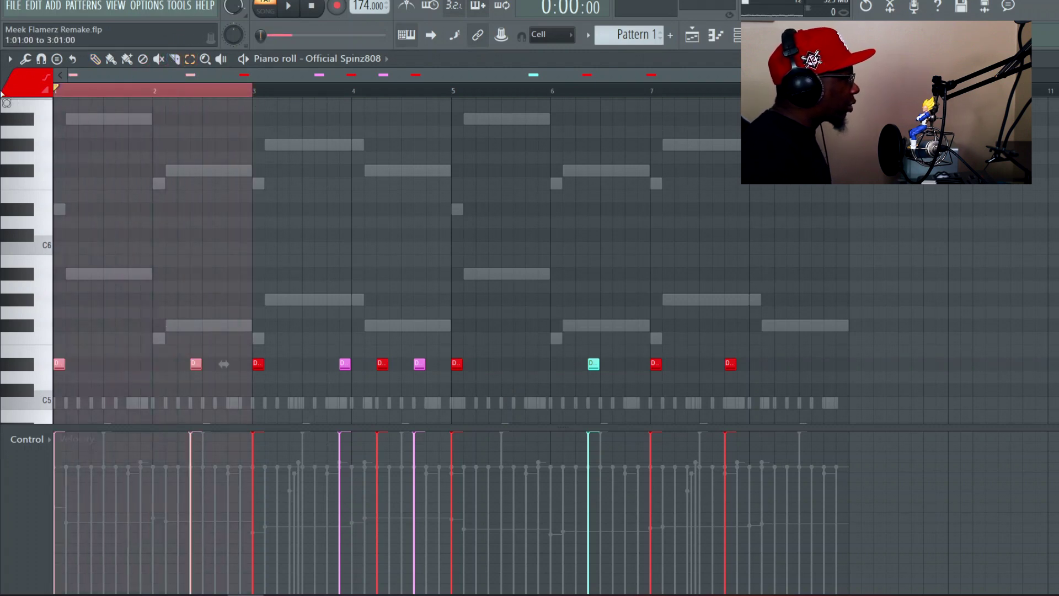
left_click_drag(644, 92, 254, 91)
left_click(445, 96)
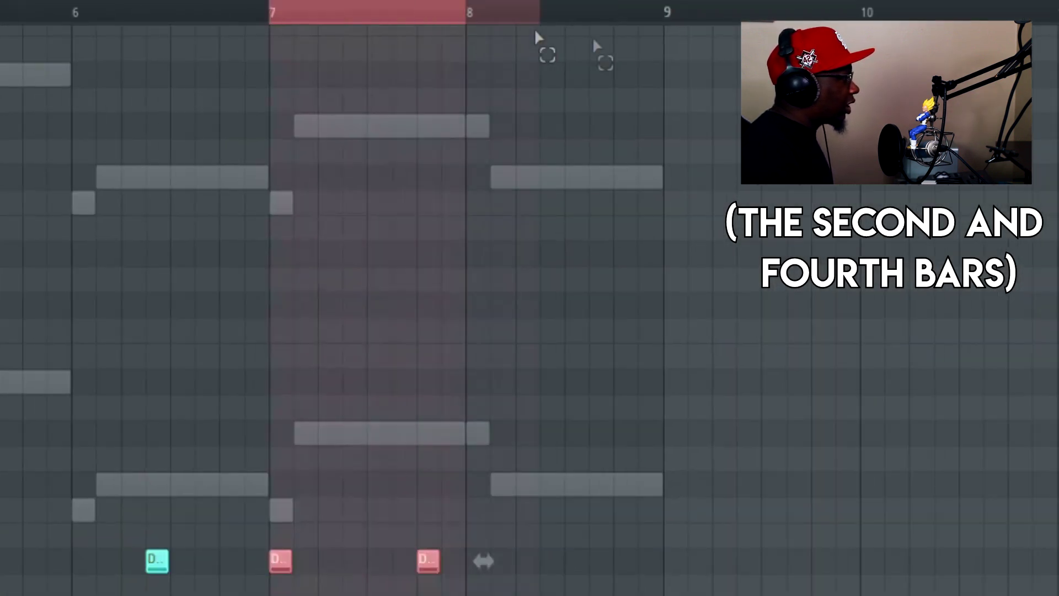
left_click_drag(539, 35, 677, 48)
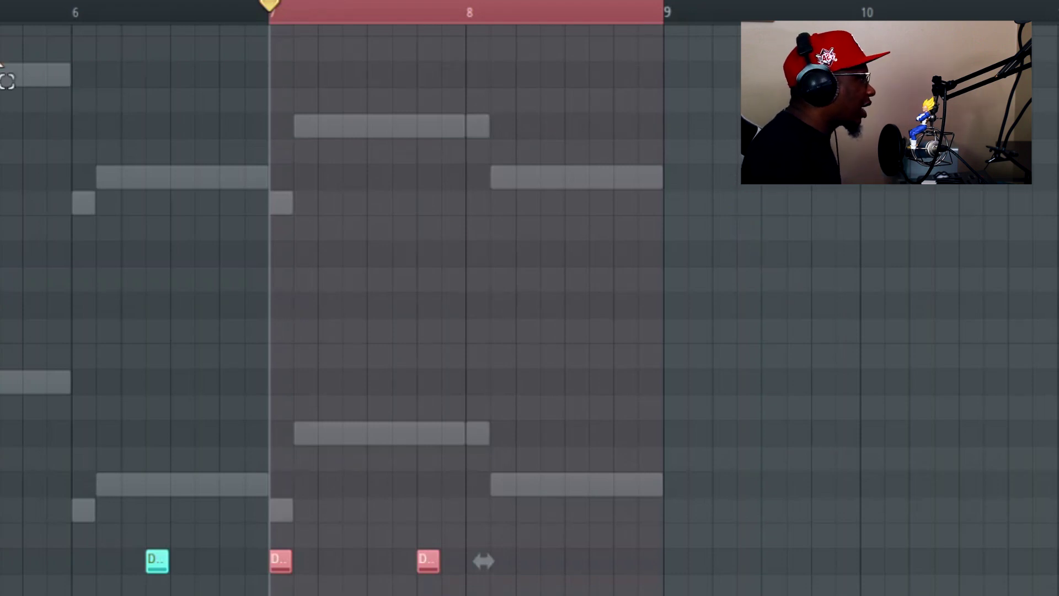
left_click(7, 22)
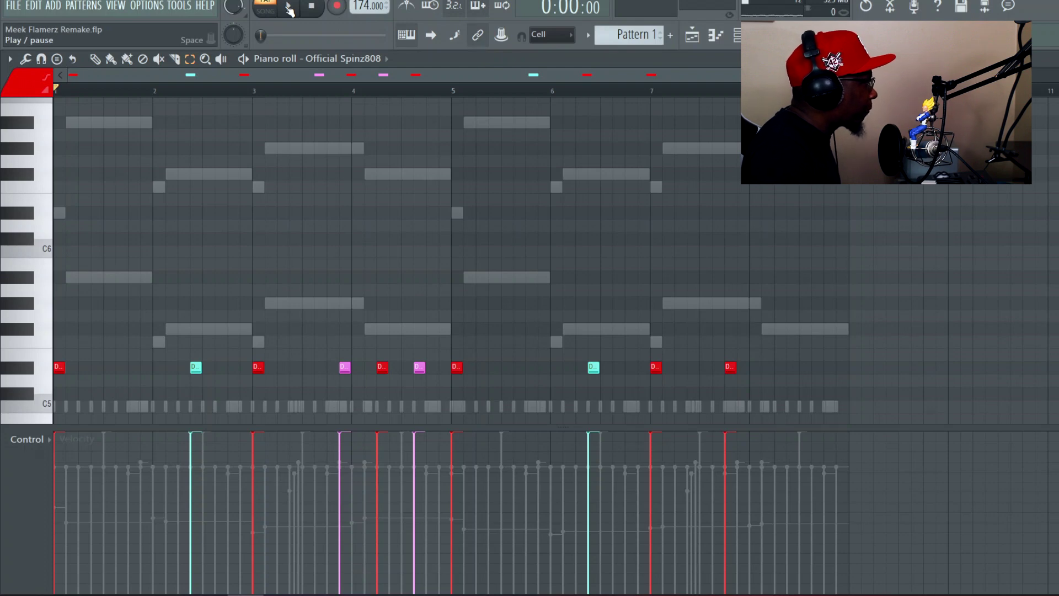
left_click(288, 6)
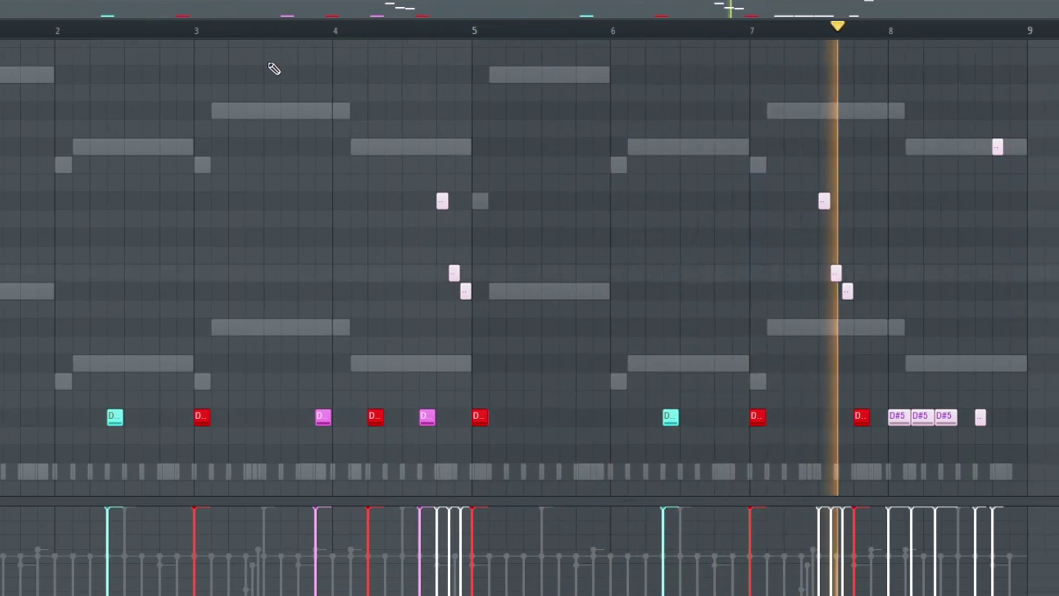
key("space")
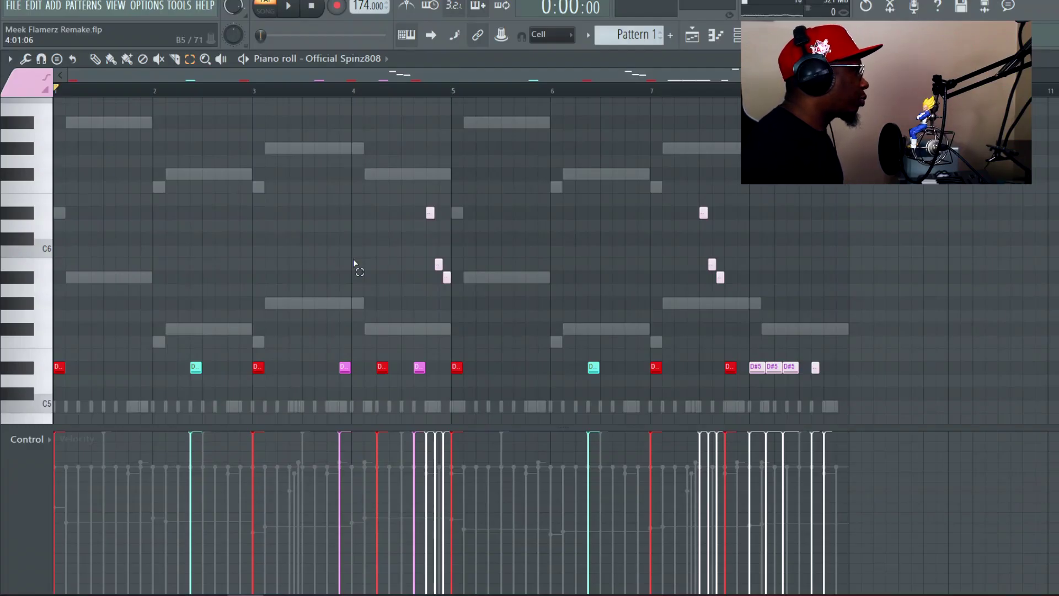
- Play the fast D#6, B5 and A#5 run at the end of bar 4, and clear the time selection
key("space")
key("space")
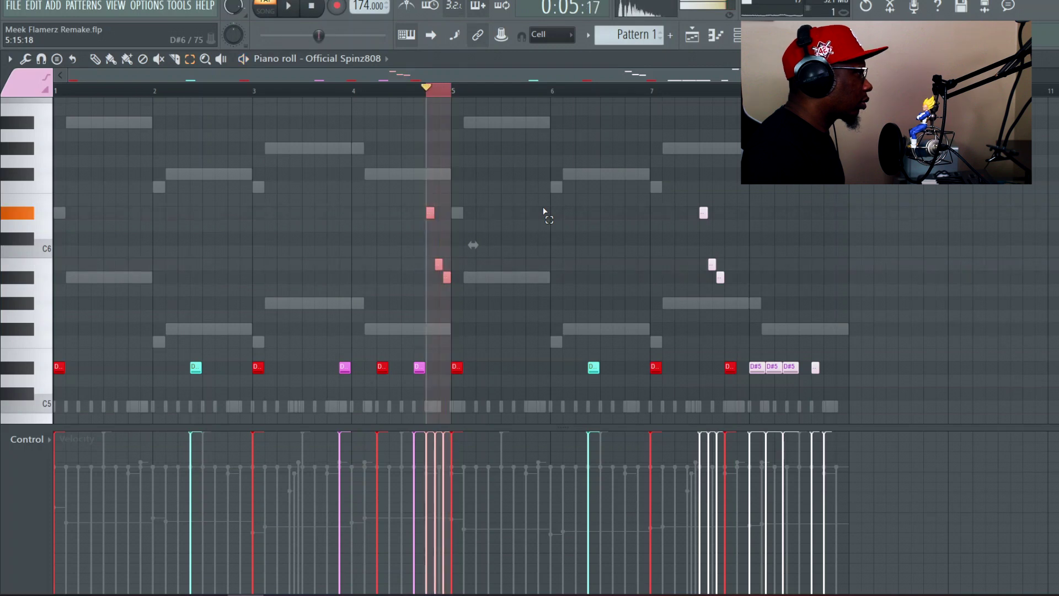
left_click(520, 268, "ctrl")
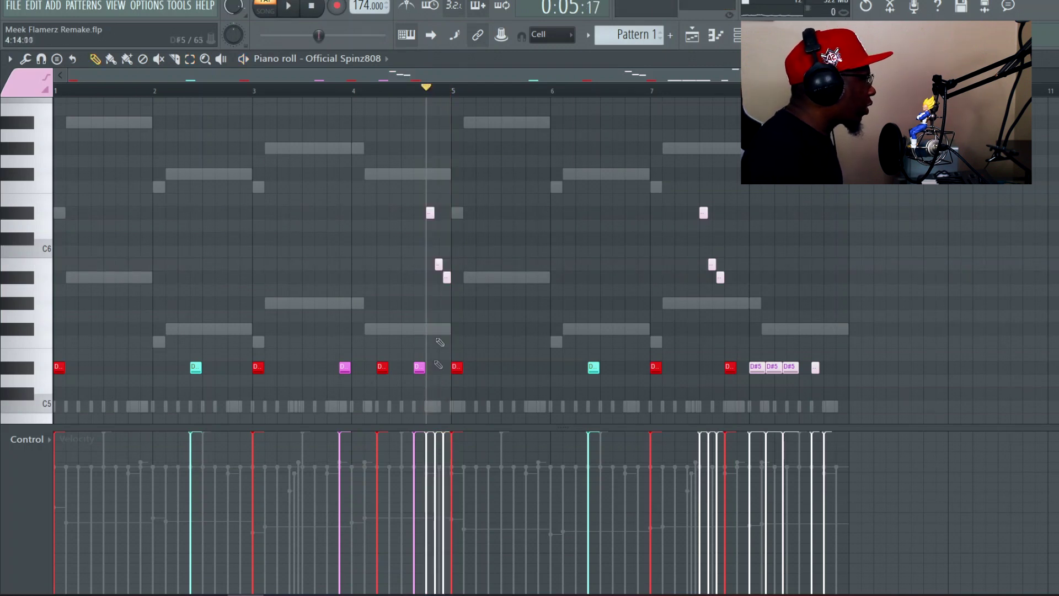
- Try three extra notes below the fast run in bar 4 with 1/3 beat snap, remove them and restore the main snap
left_click(42, 64)
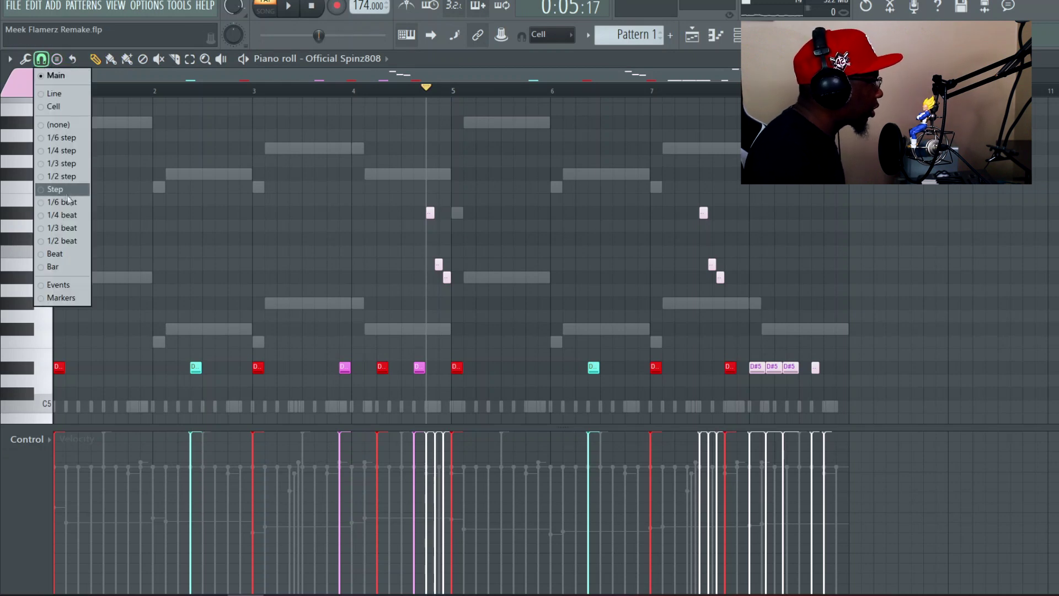
left_click(65, 227)
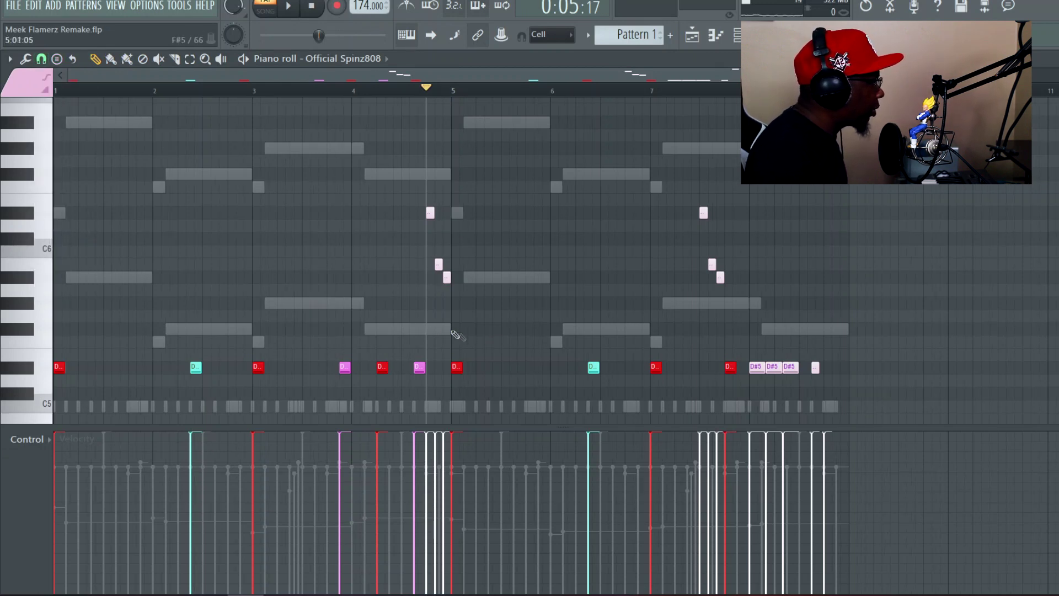
left_click(428, 316)
left_click(438, 316)
left_click(445, 316)
right_click(447, 317)
left_click(41, 59)
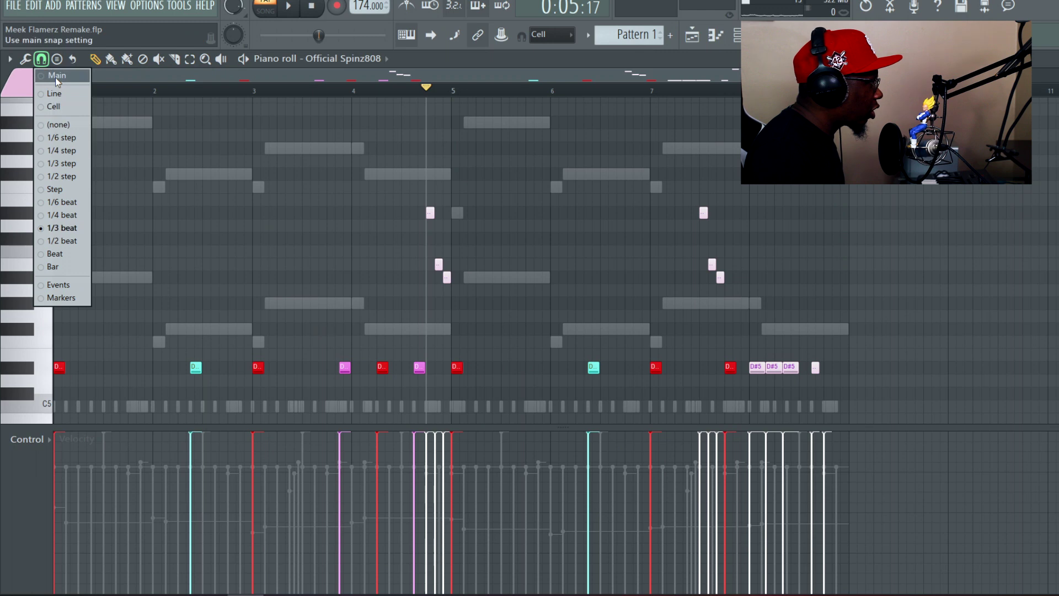
left_click(56, 78)
- Try chopping a D#5 note at the end of bar 4 using the Sixth-beat pattern and a raised time multiplier
left_click(432, 368)
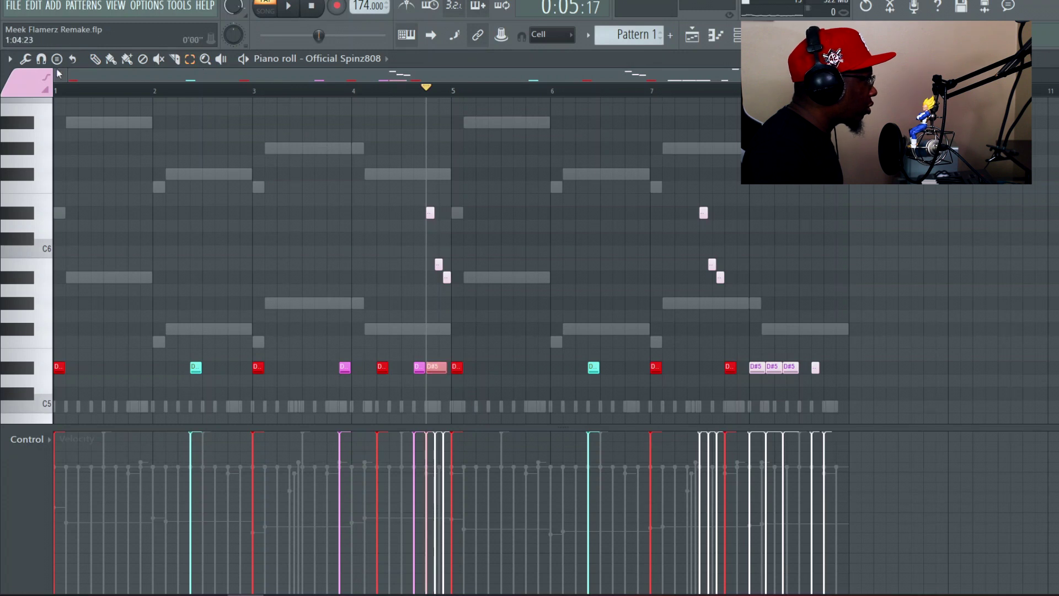
left_click(25, 59)
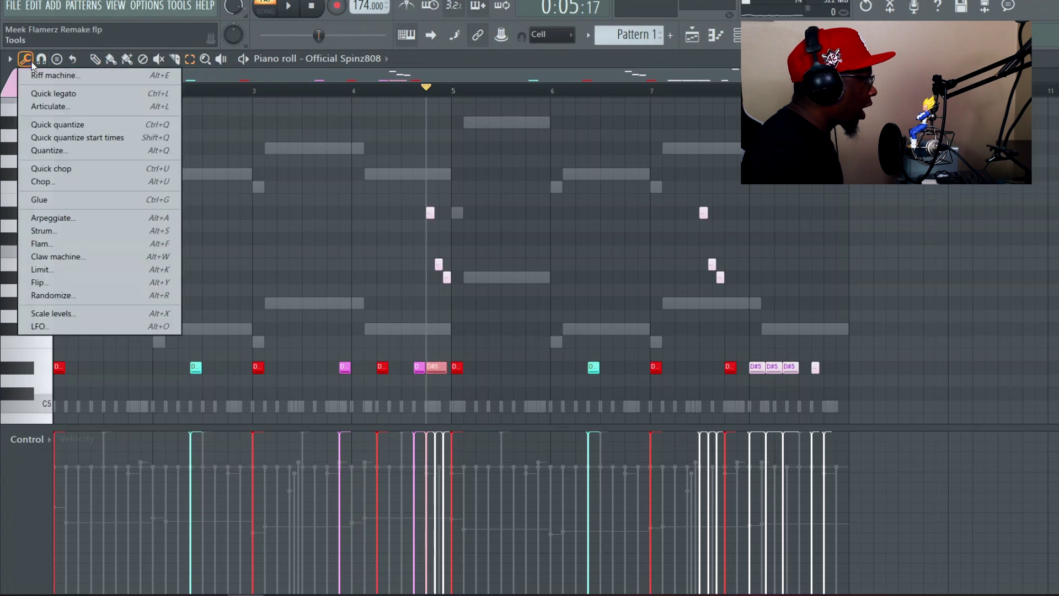
left_click(52, 182)
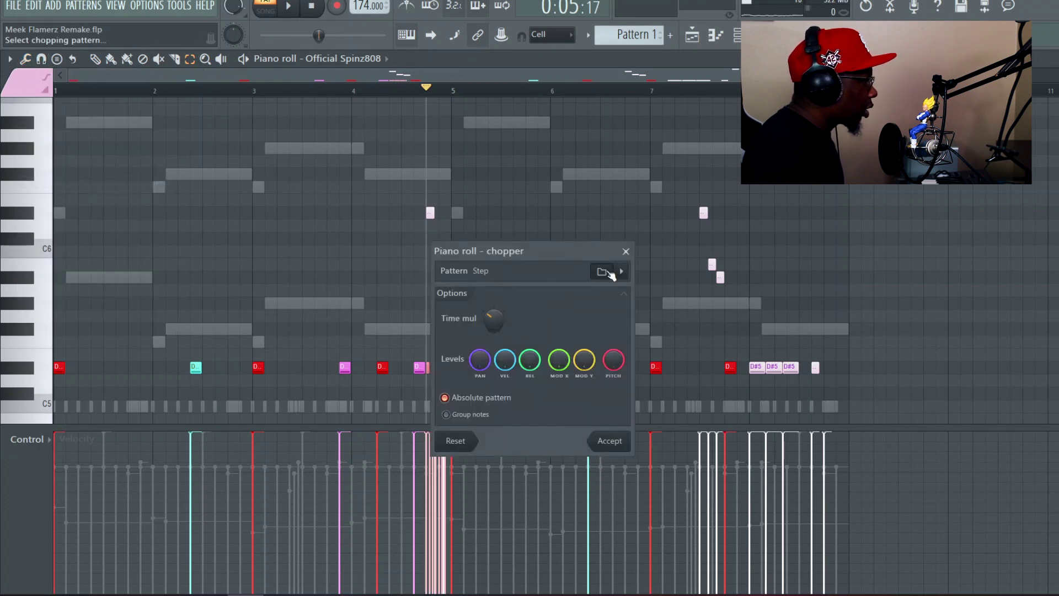
left_click(602, 271)
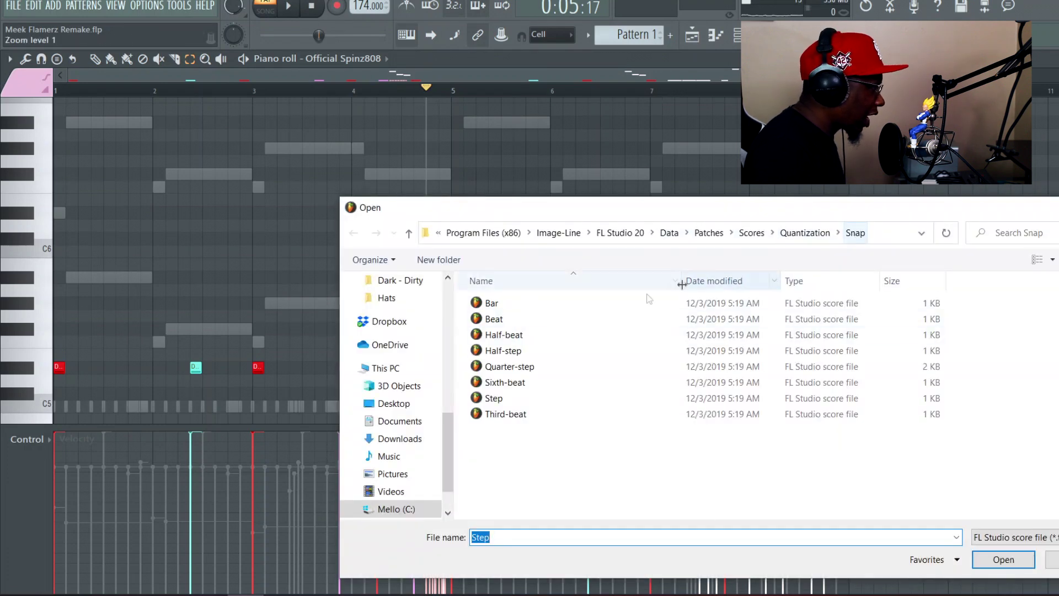
double_click(499, 383)
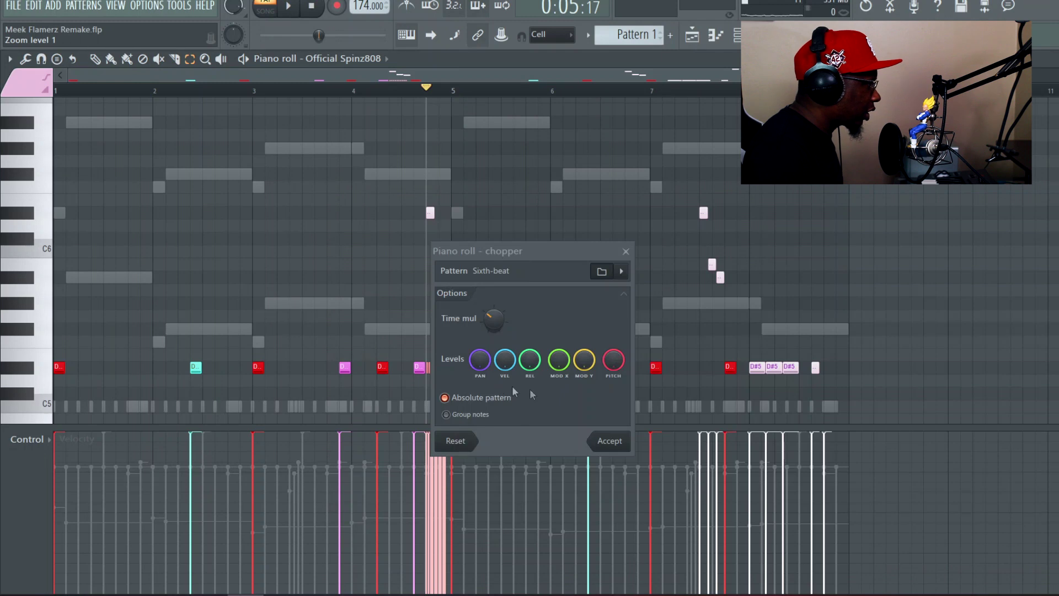
left_click_drag(494, 320, 494, 300)
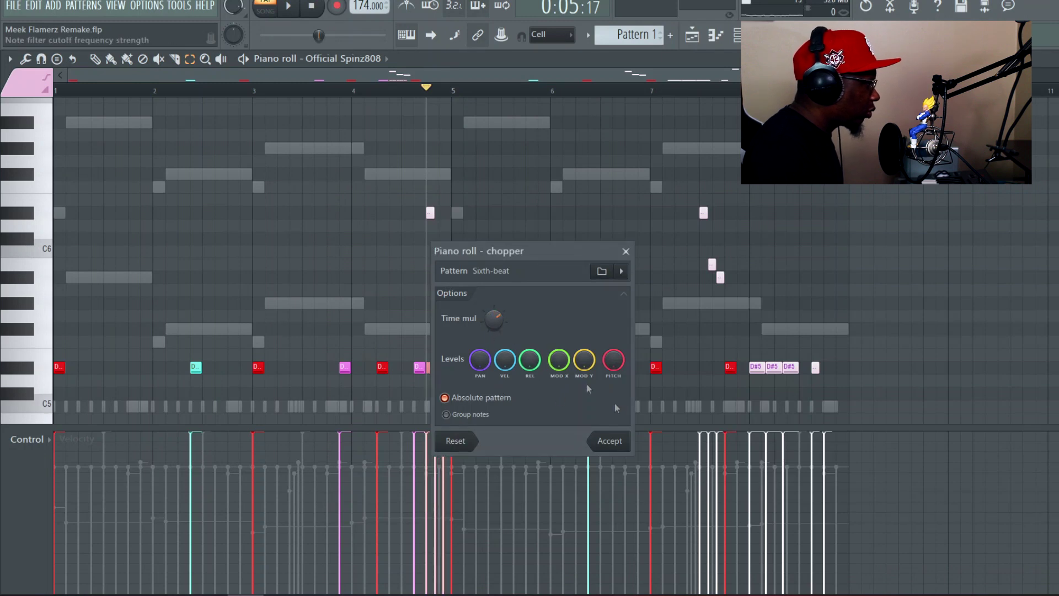
left_click_drag(514, 251, 637, 252)
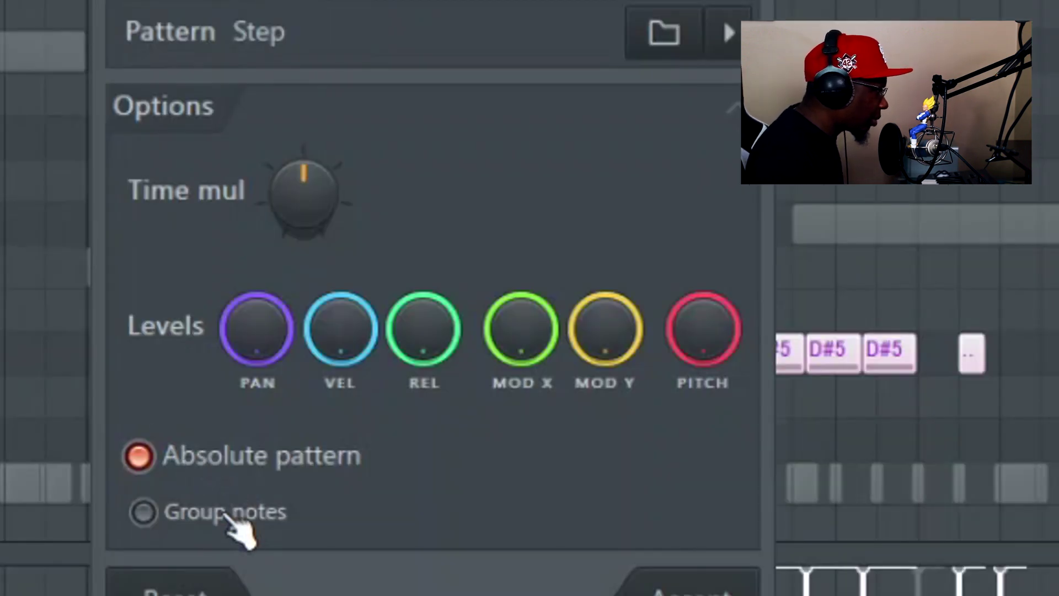
left_click(240, 521)
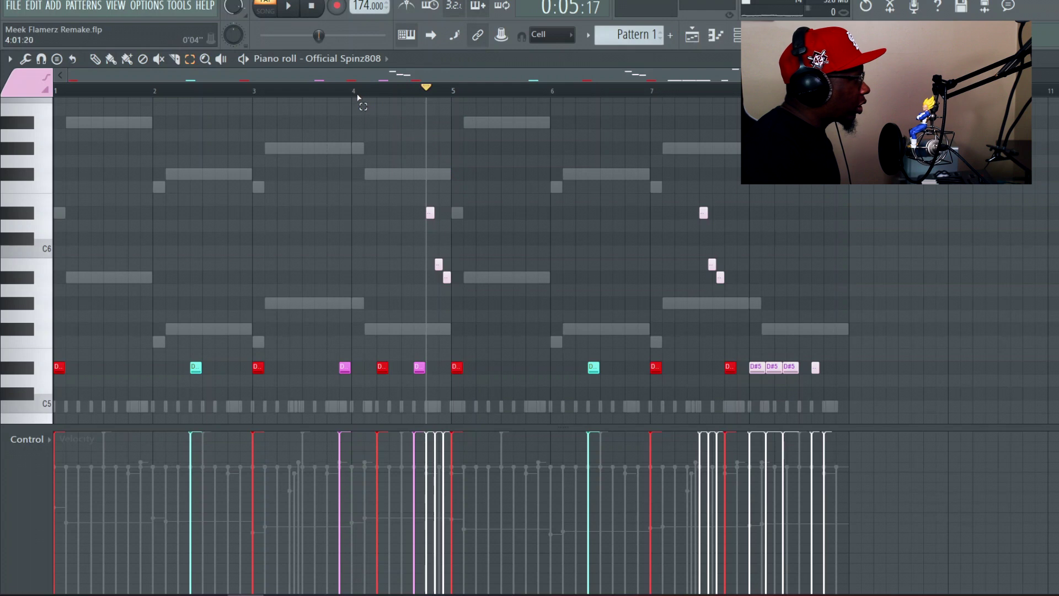
- Select bar 4 on the timeline, play it and clear the time selection
left_click_drag(357, 97, 453, 97)
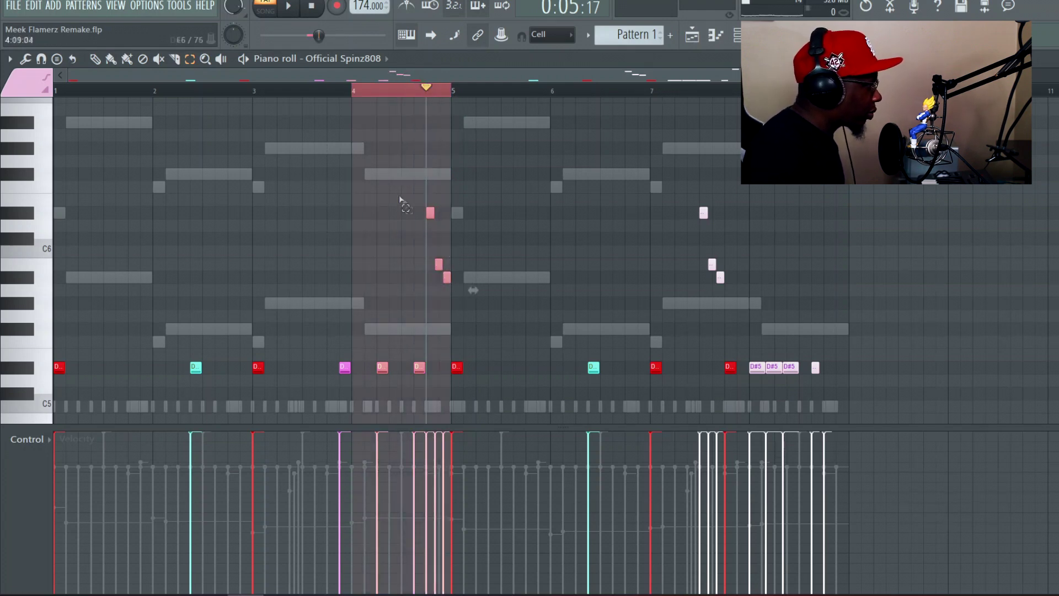
key("space")
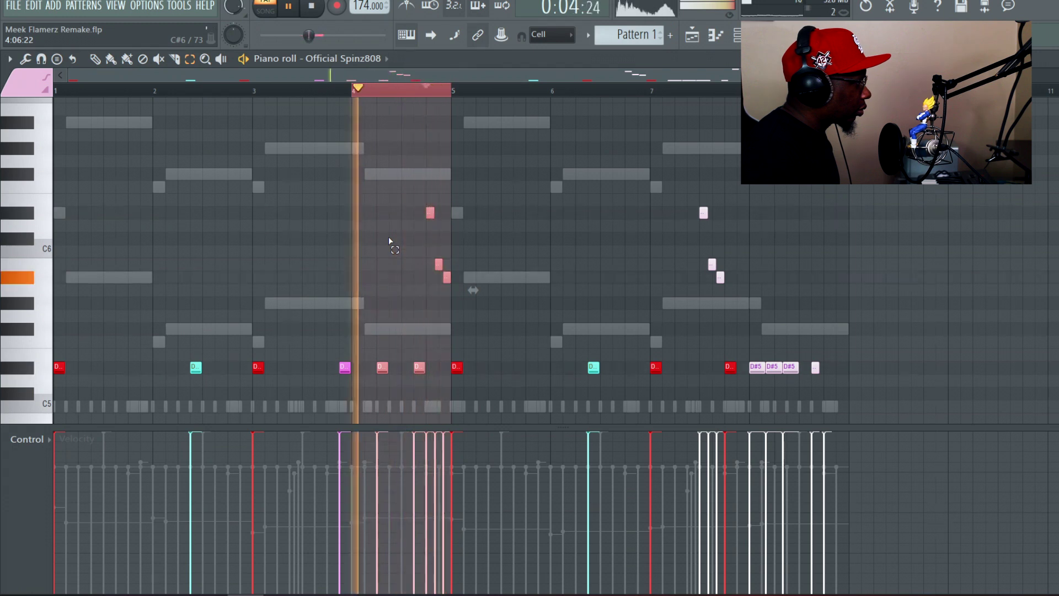
key("space")
left_click(389, 235, "ctrl")
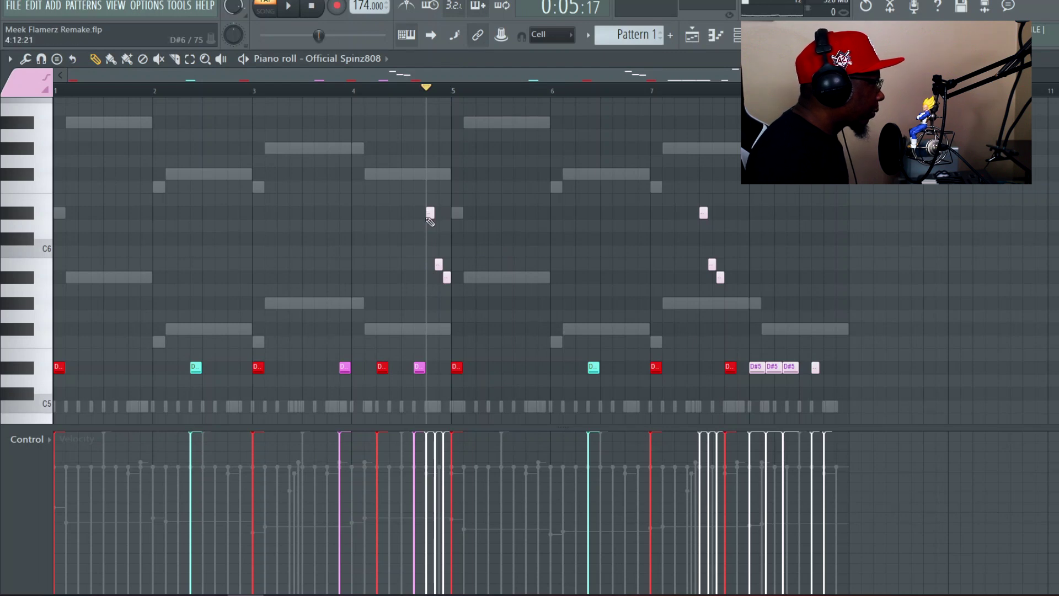
- Audition the D#6, B5 and A#5 notes at the end of bar 4 one by one
left_click(431, 212)
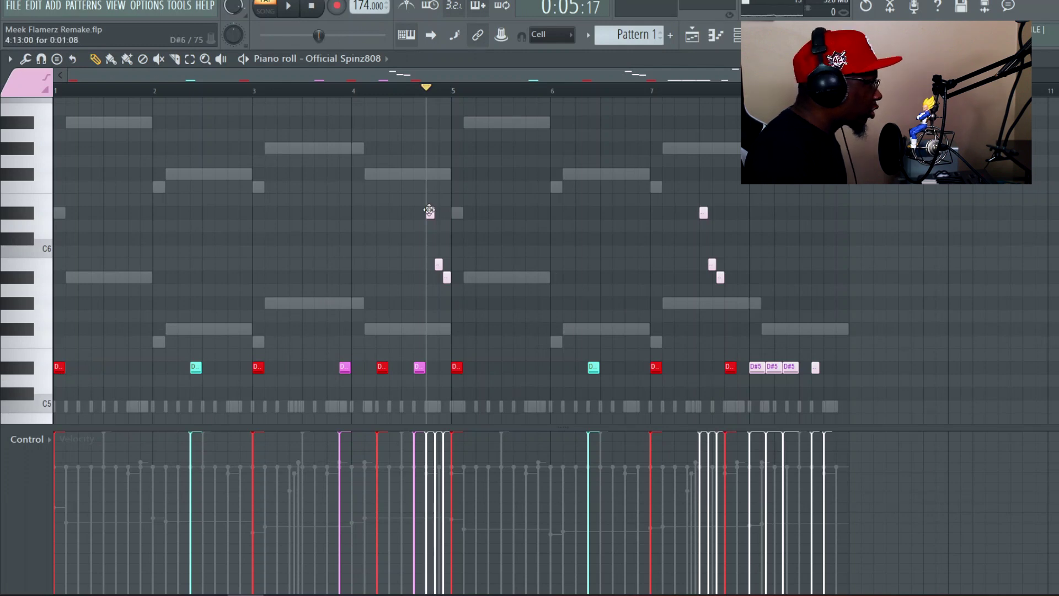
left_click(429, 211)
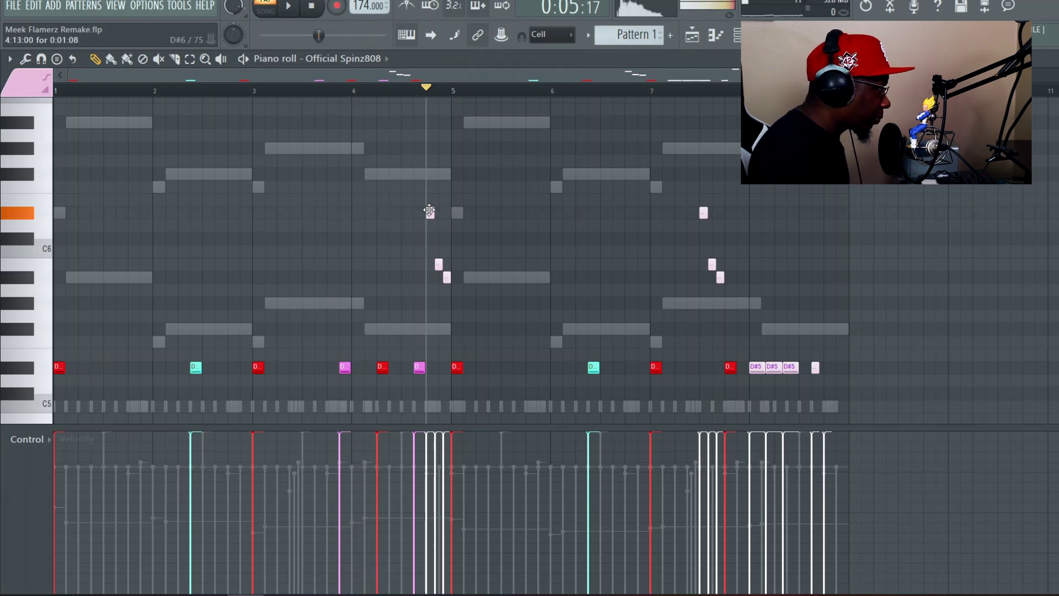
left_click(437, 269)
left_click(445, 280)
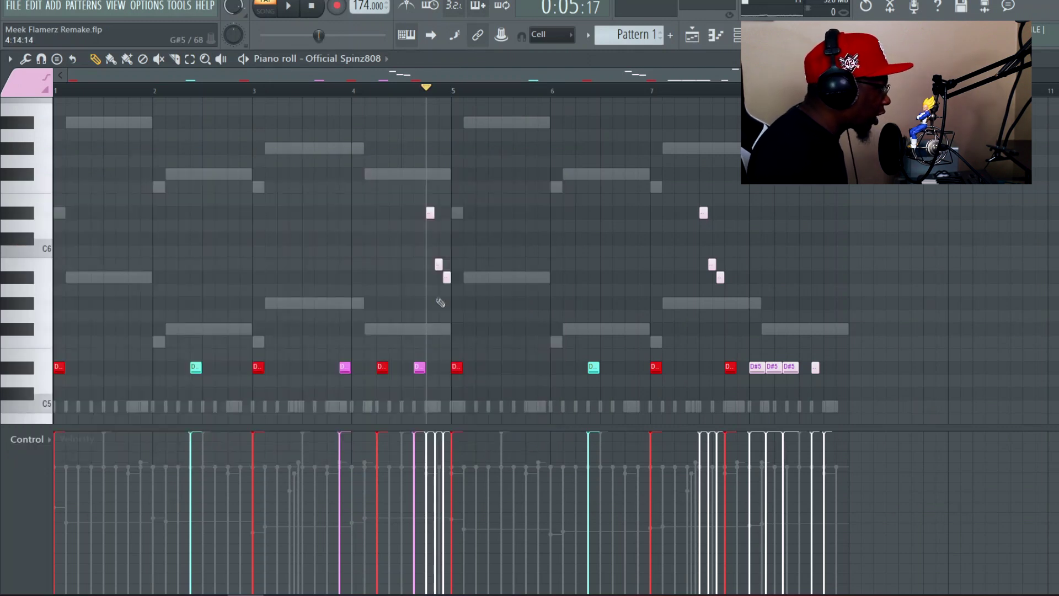
left_click(445, 278)
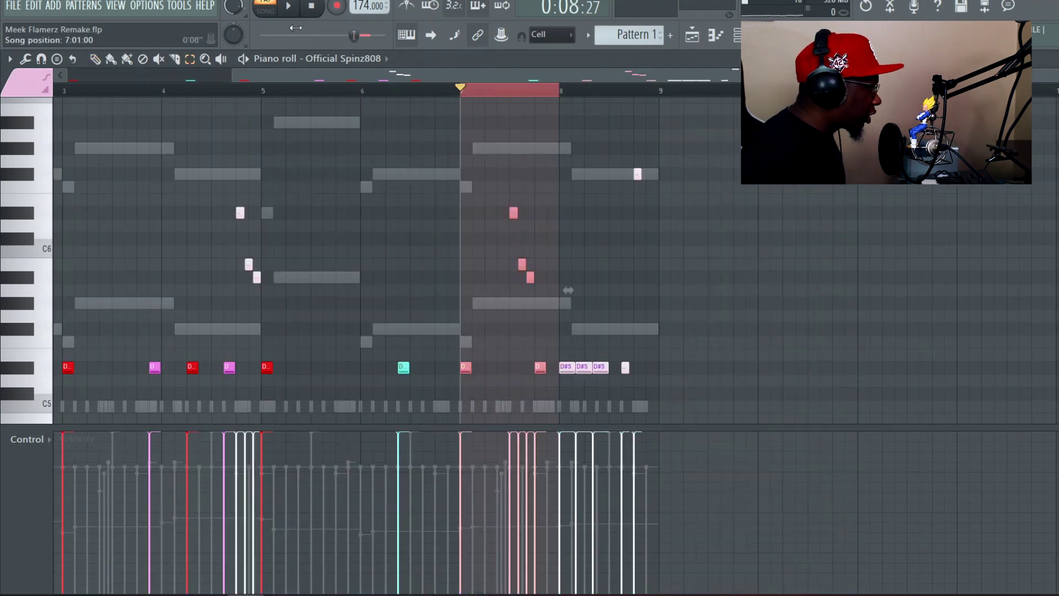
- Play the 808 notes in bar 7, clear the time selection and highlight bar 7 again
key("space")
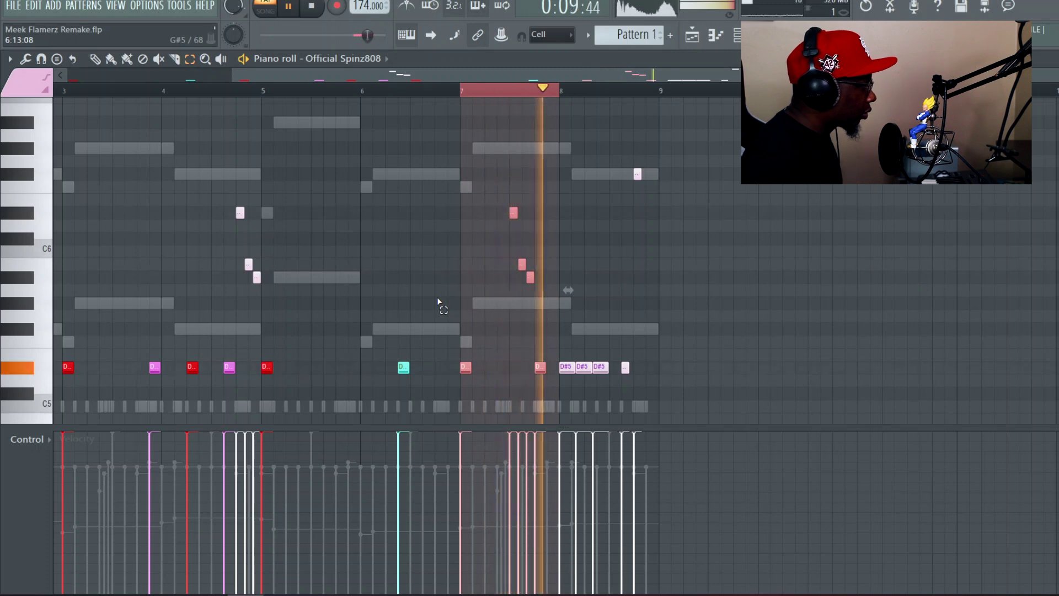
key("space")
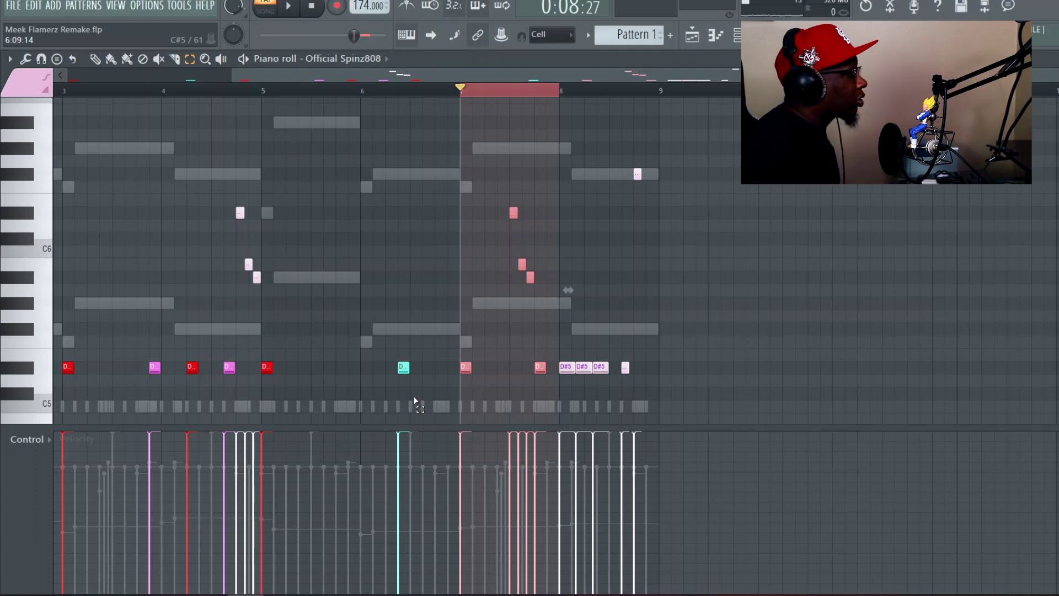
left_click(562, 95, "ctrl")
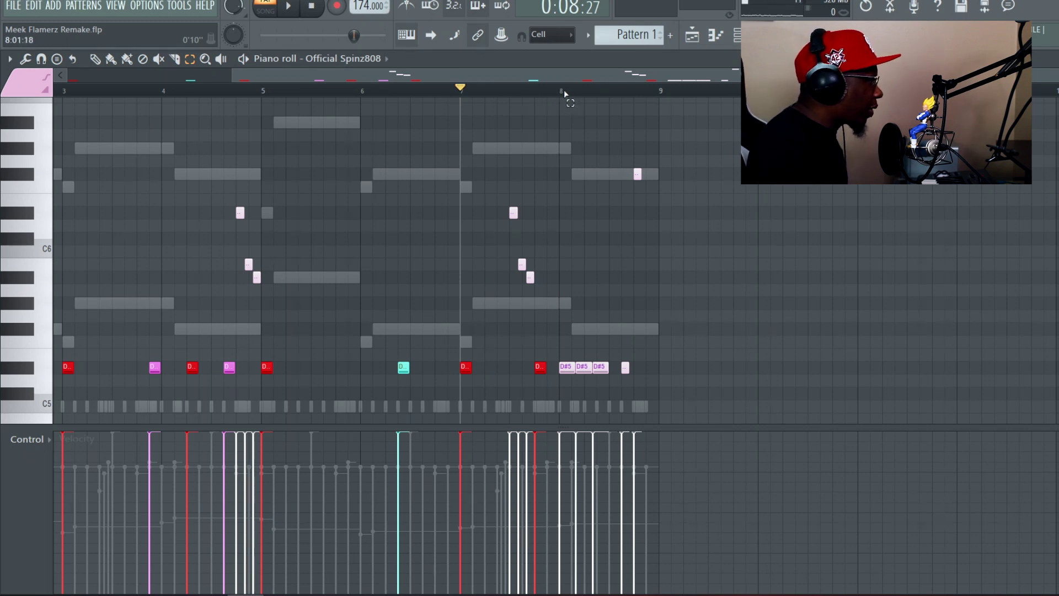
left_click_drag(563, 92, 469, 99)
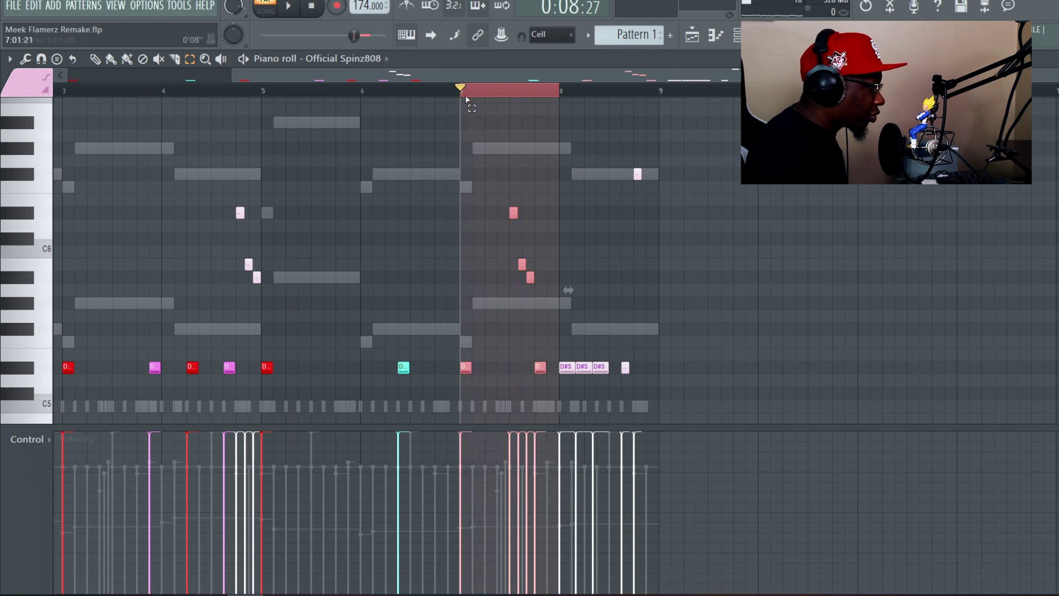
- Highlight the first half of bar 8 and play its three consecutive D#5 notes
left_click(552, 89)
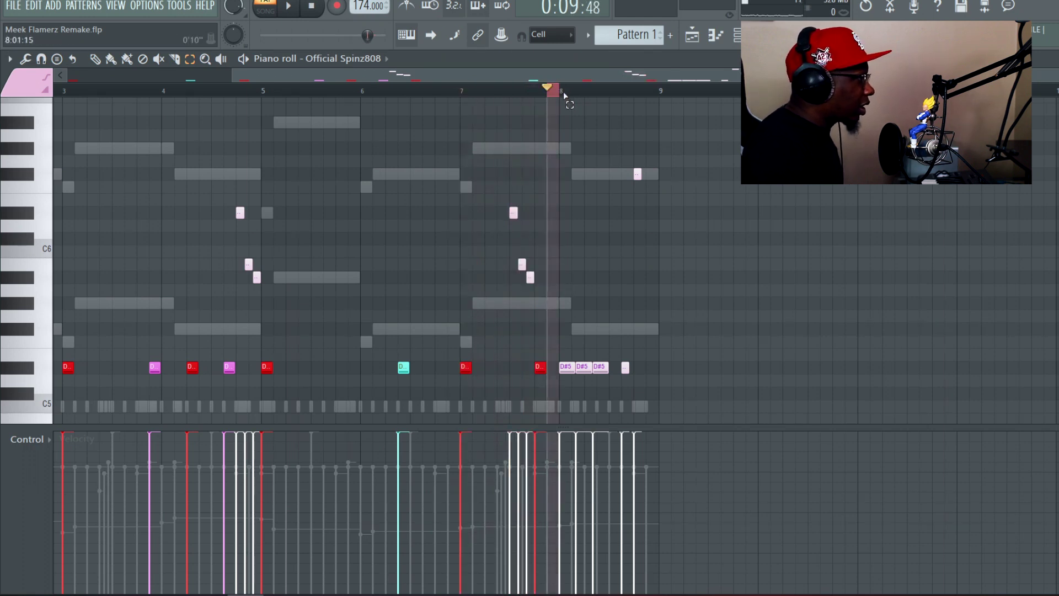
left_click_drag(564, 92, 609, 97)
key("space")
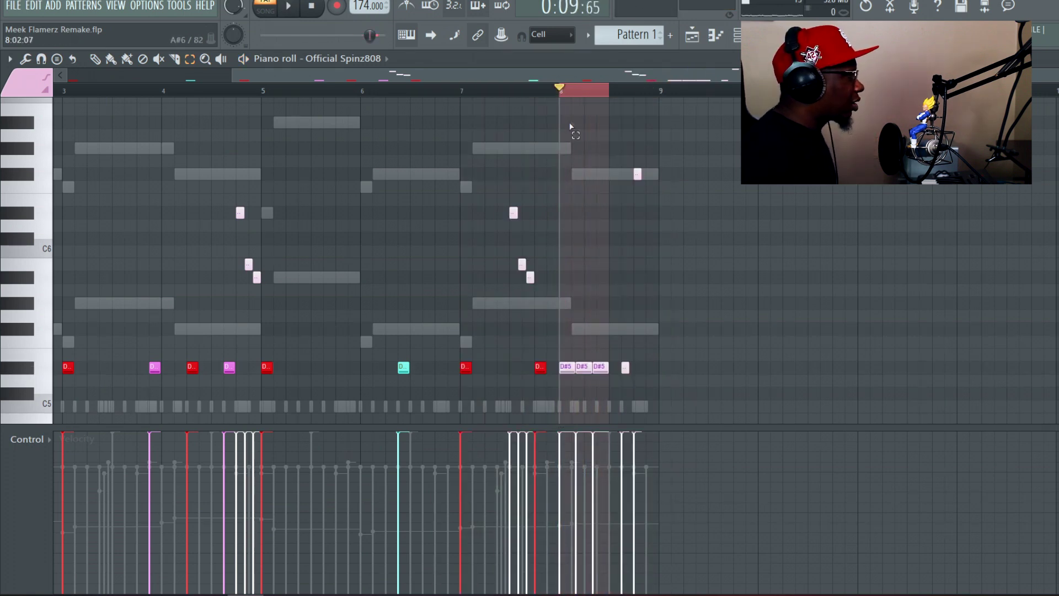
left_click(573, 90)
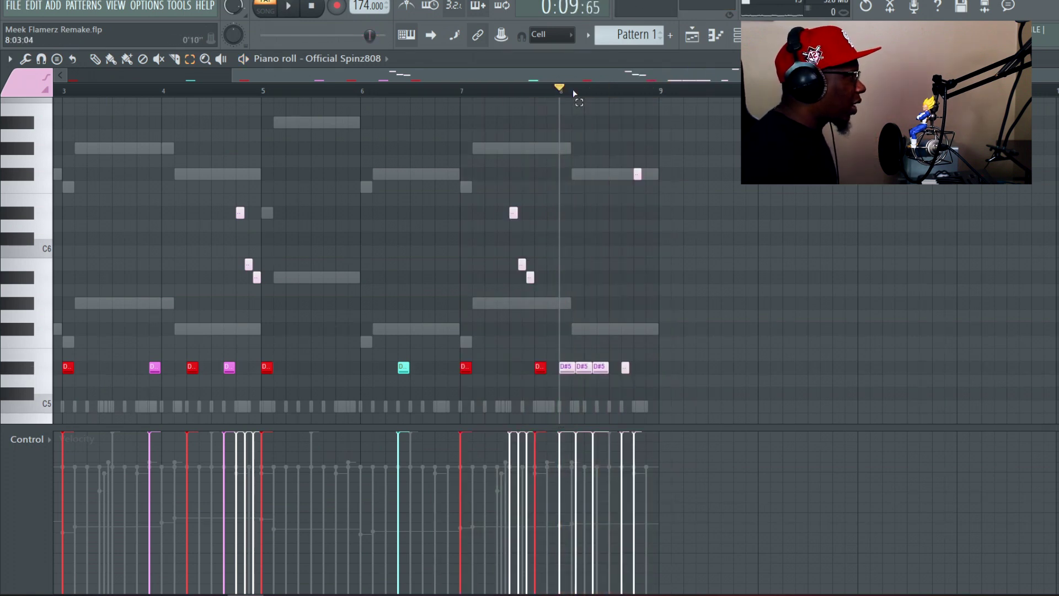
left_click_drag(561, 91, 621, 106)
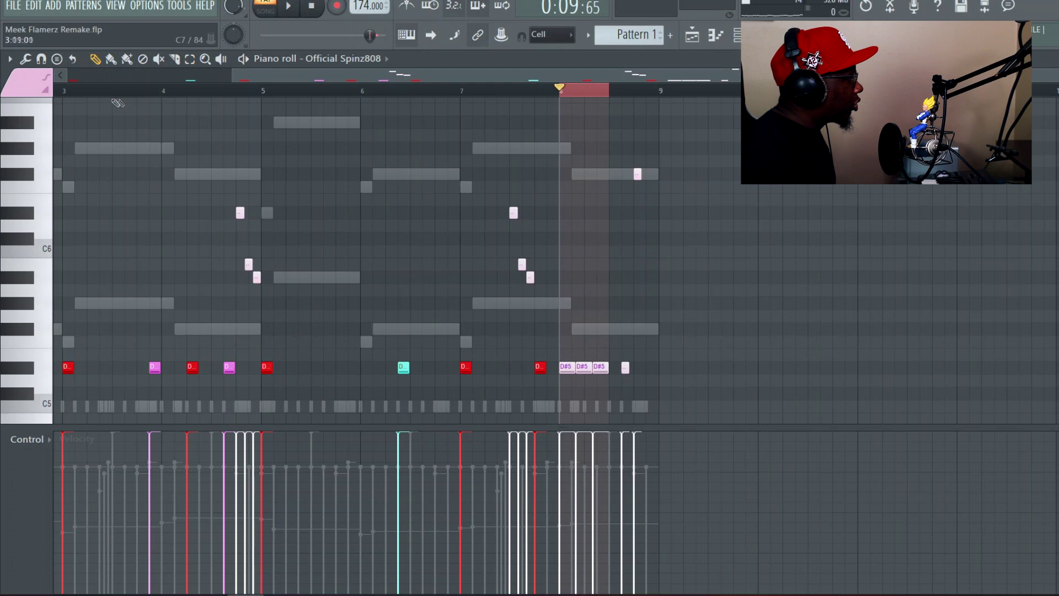
- Set the snap to 1/2 beat and try three C#5 notes beneath the consecutive D#5 notes in bar 8
left_click(41, 59)
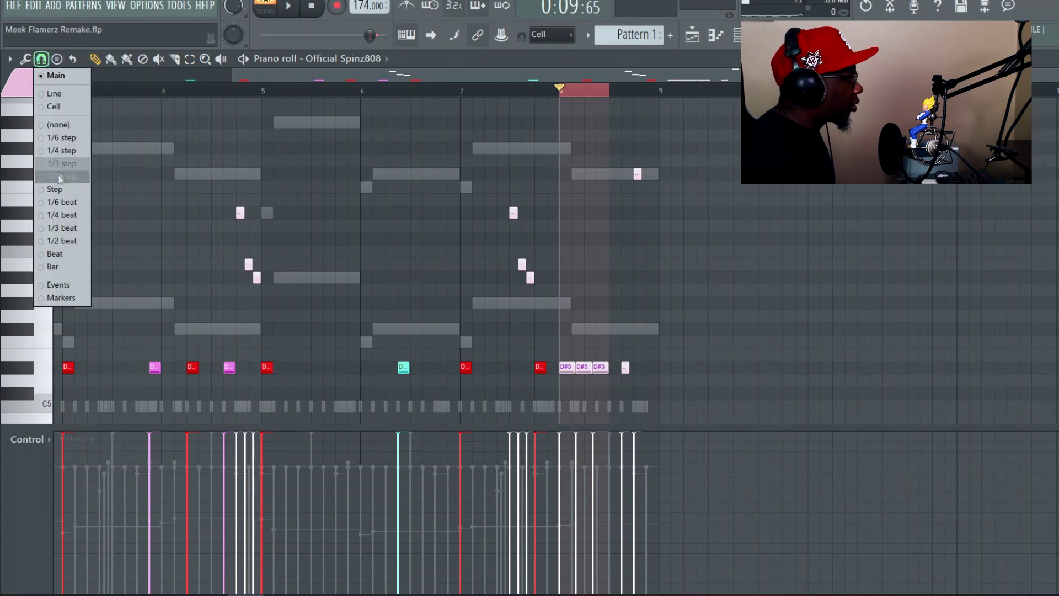
left_click(62, 241)
left_click(563, 393)
left_click(580, 393)
left_click(600, 393)
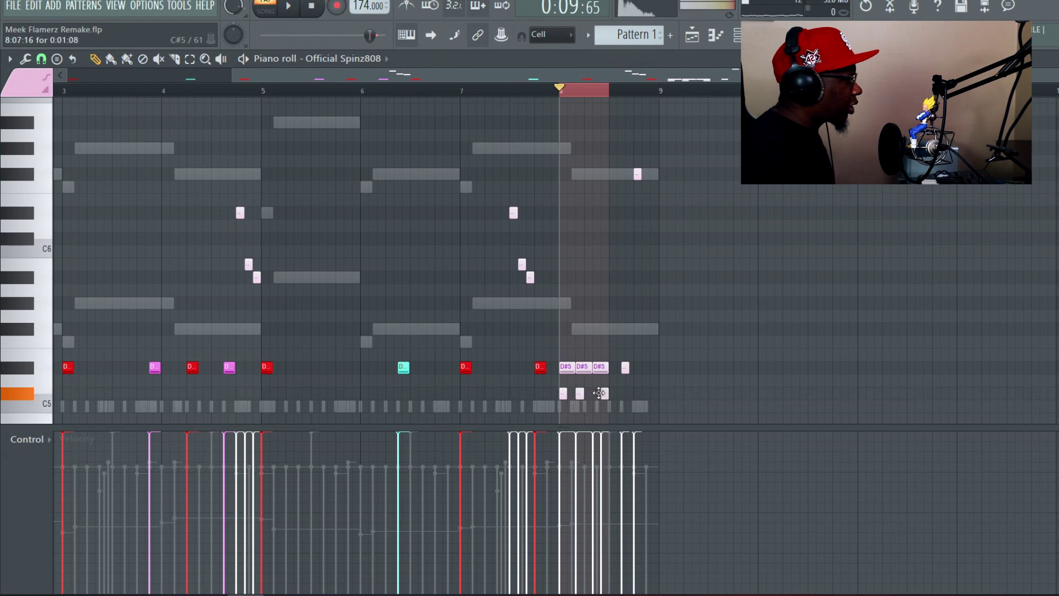
left_click_drag(605, 393, 596, 393)
- Highlight bars 7 to 8, and audition the last D#5 note and the high F#6 note in bar 8
left_click_drag(462, 91, 670, 115)
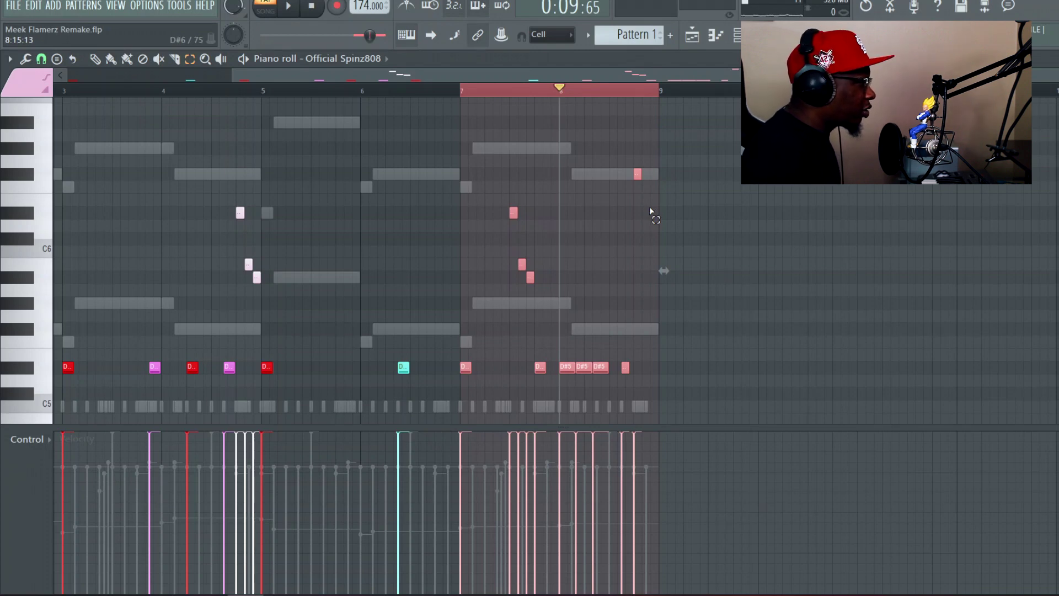
left_click(630, 342)
key("ctrl+z")
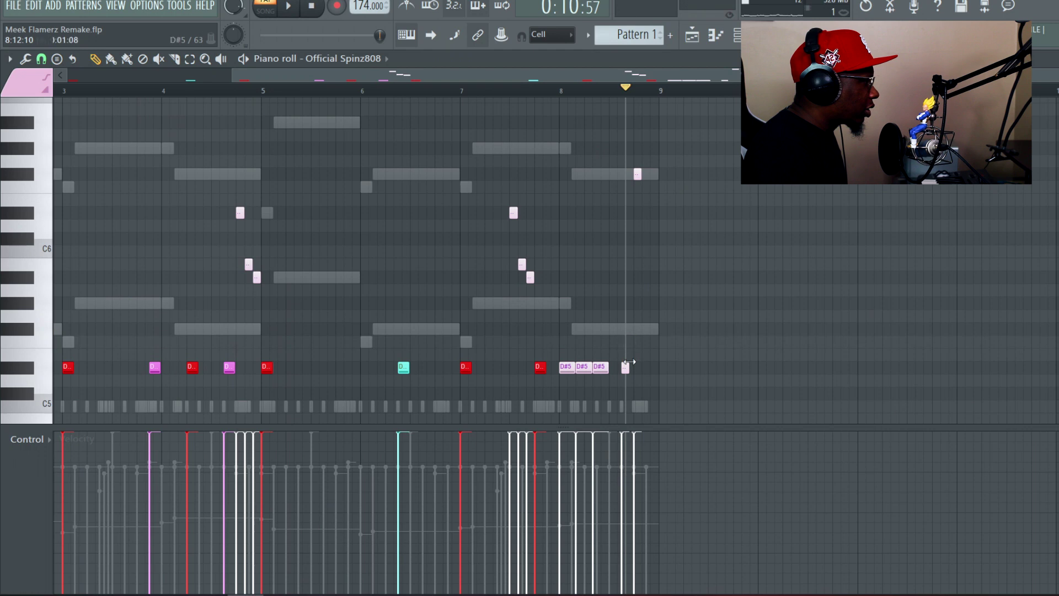
left_click(627, 367)
left_click(638, 174)
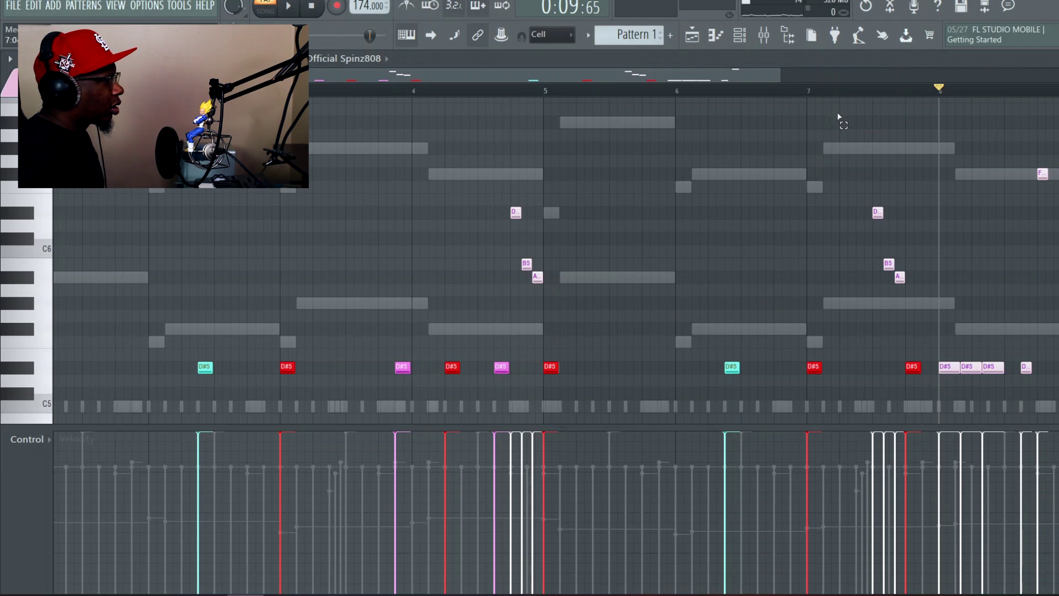
- Select bars 7 to 8 on the timeline and play that section of the 808 part
left_click_drag(814, 96, 1057, 94)
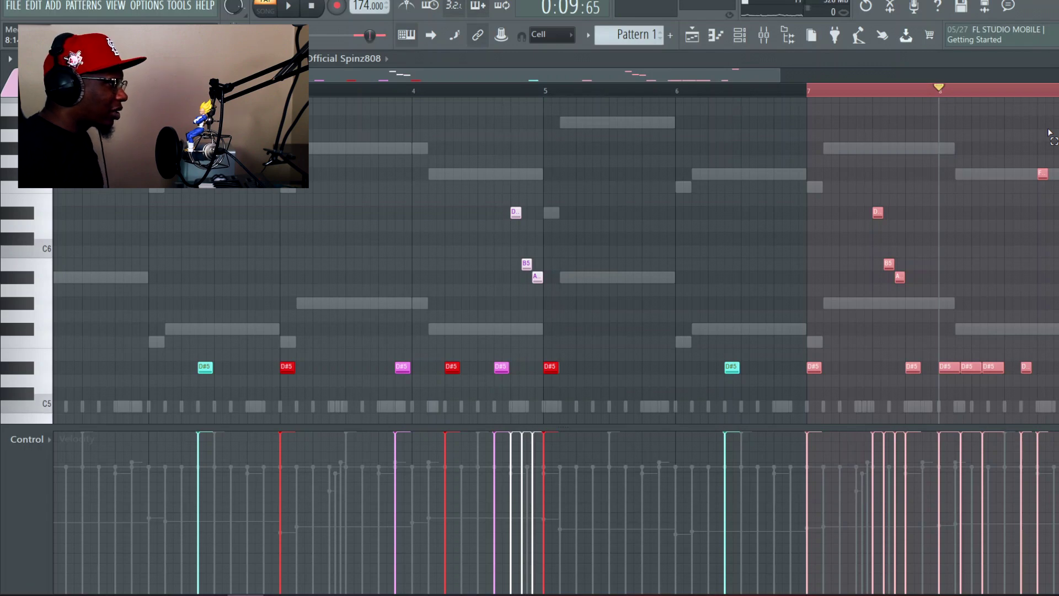
key("space")
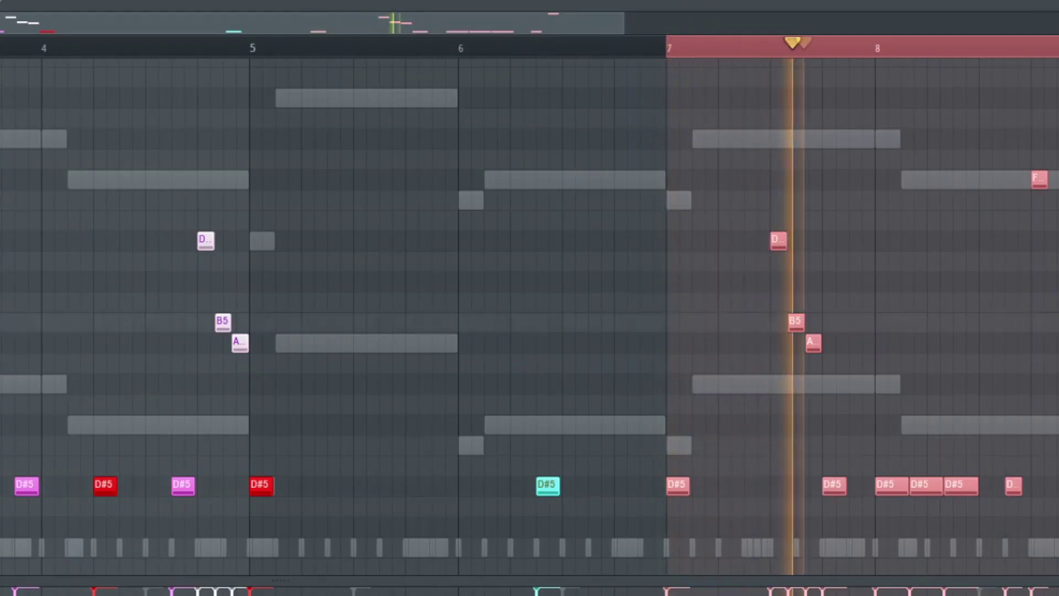
- Play bars 1 to 4 of the C5 percussion part and audition its C5 note at the end of bar 1
key("space")
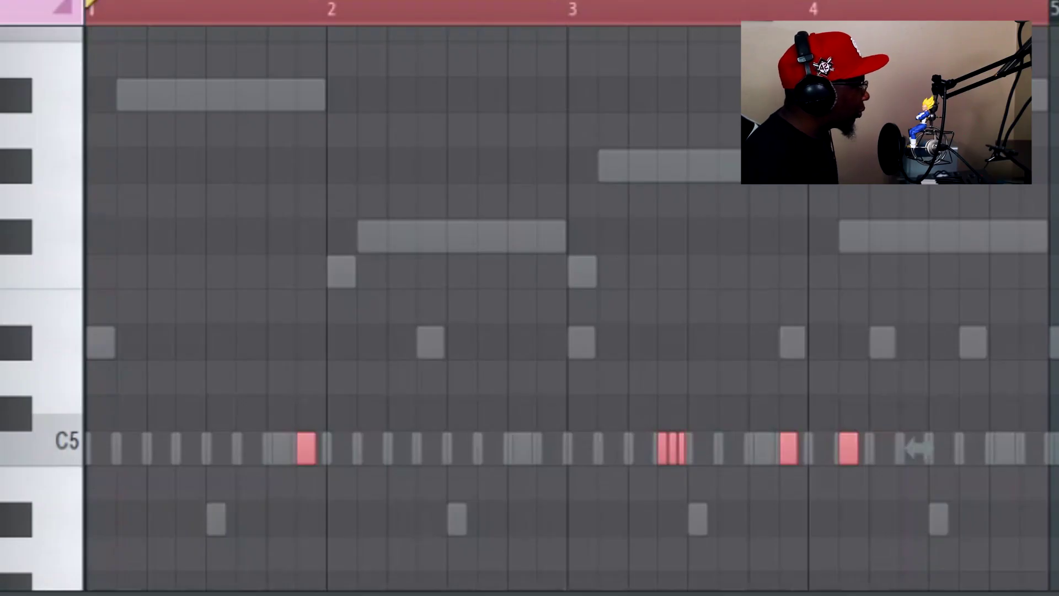
key("space")
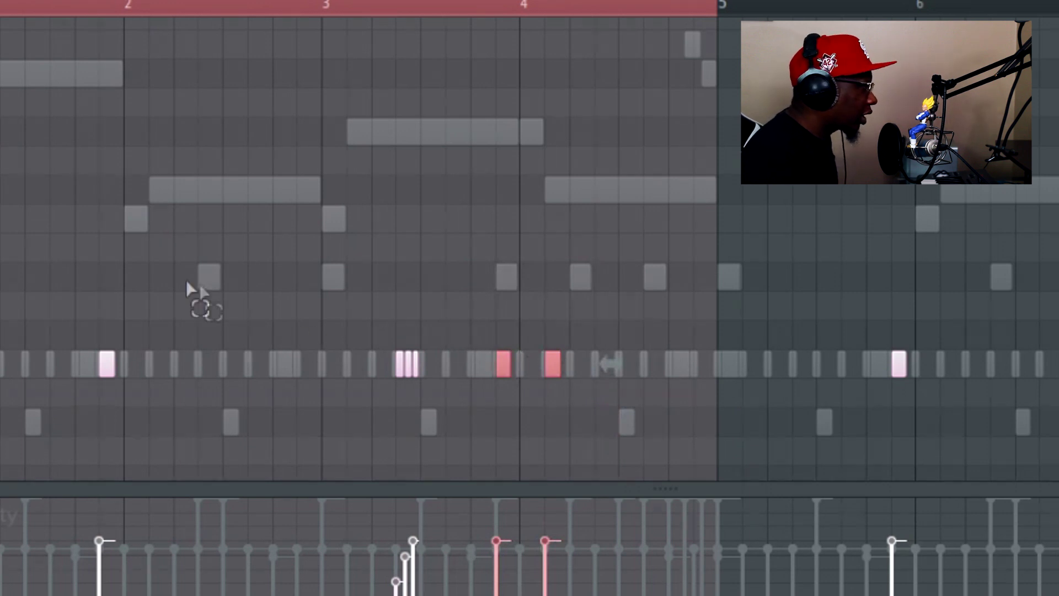
left_click(105, 372)
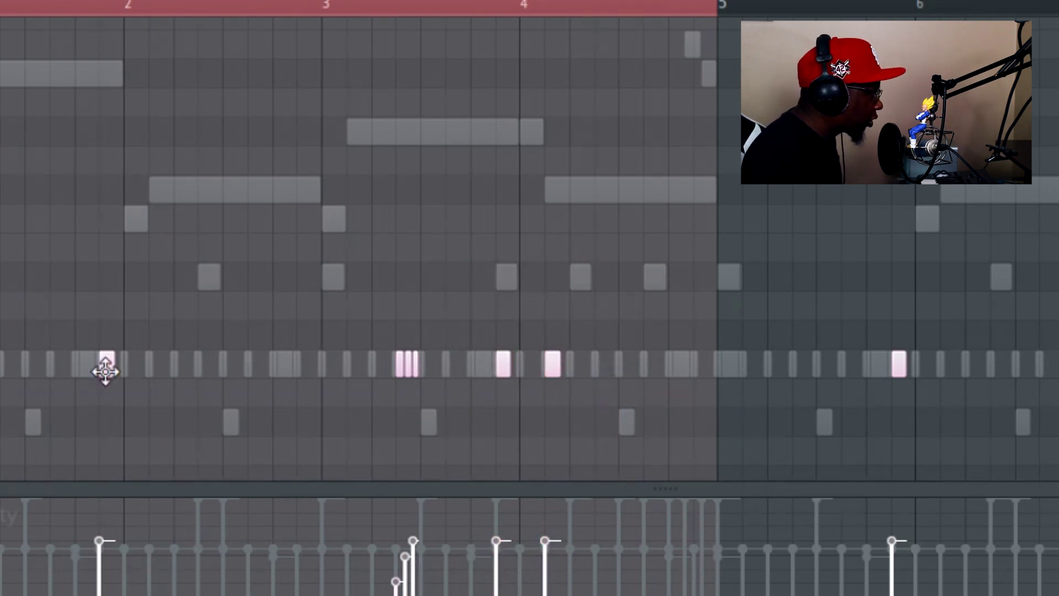
key("space")
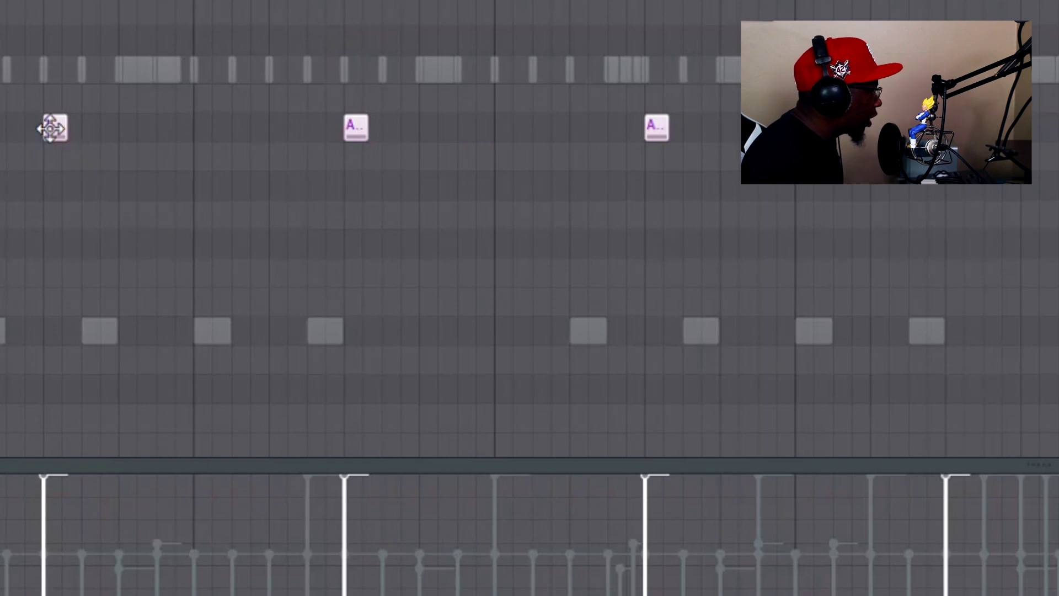
- Highlight the middle of bar 3 around the three fast C5 notes and play that section
key("space")
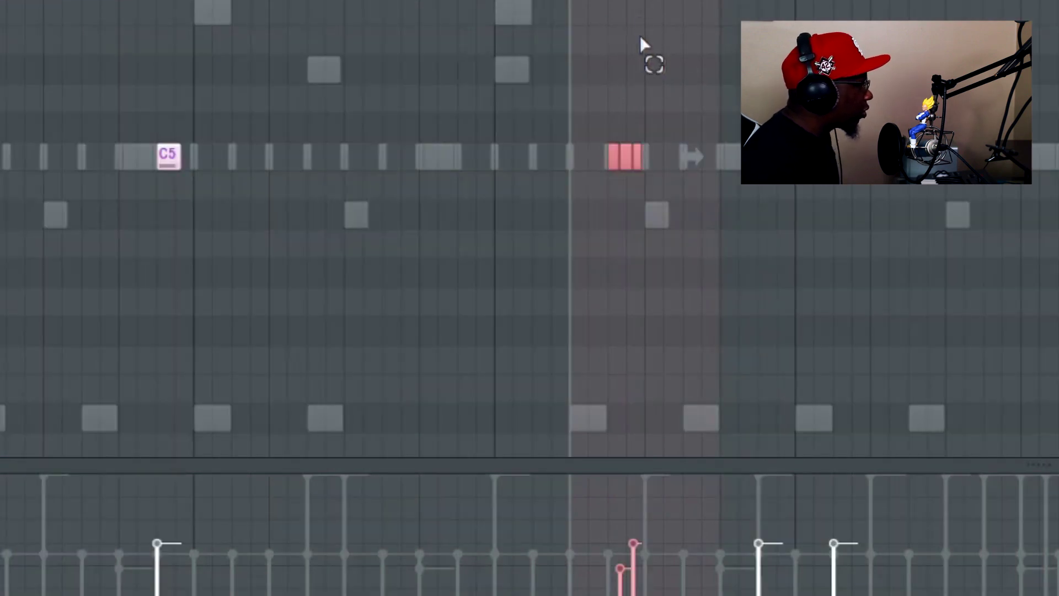
key("space")
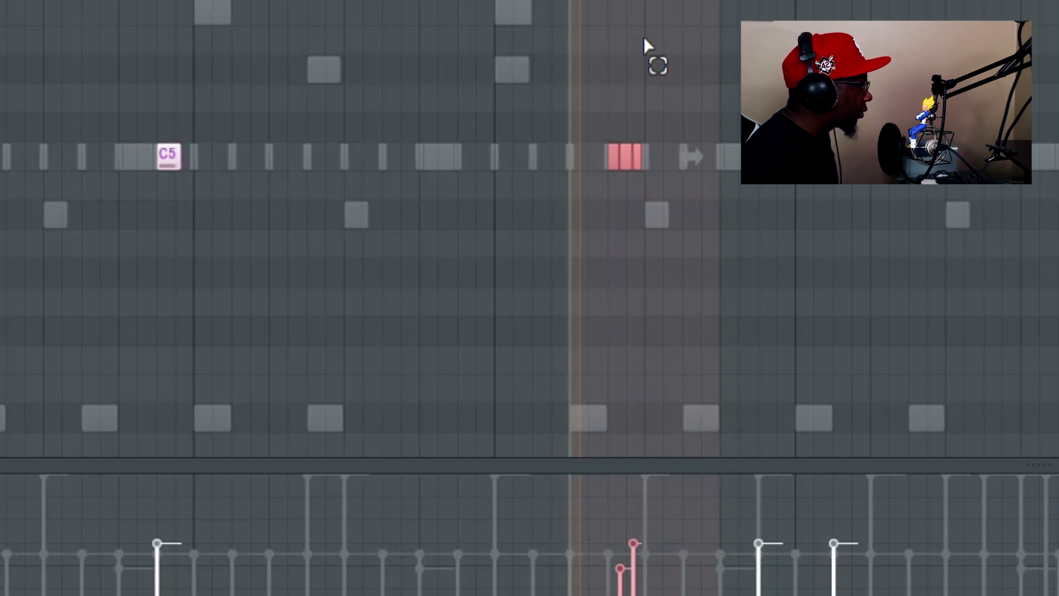